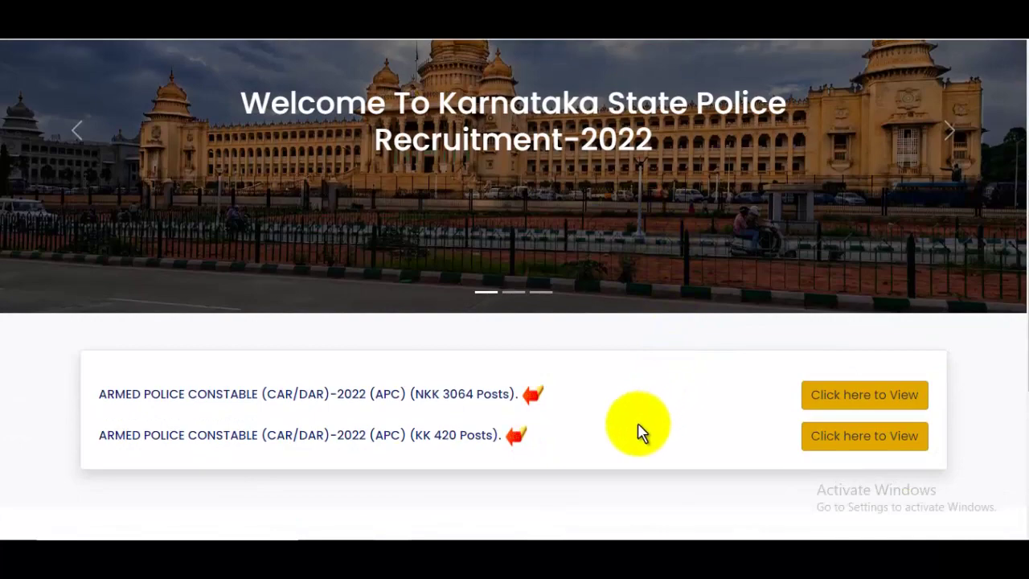
- Highlight the 3064 and 420 post counts in the JobsGyan recruitment notices
drag(445, 401, 501, 400)
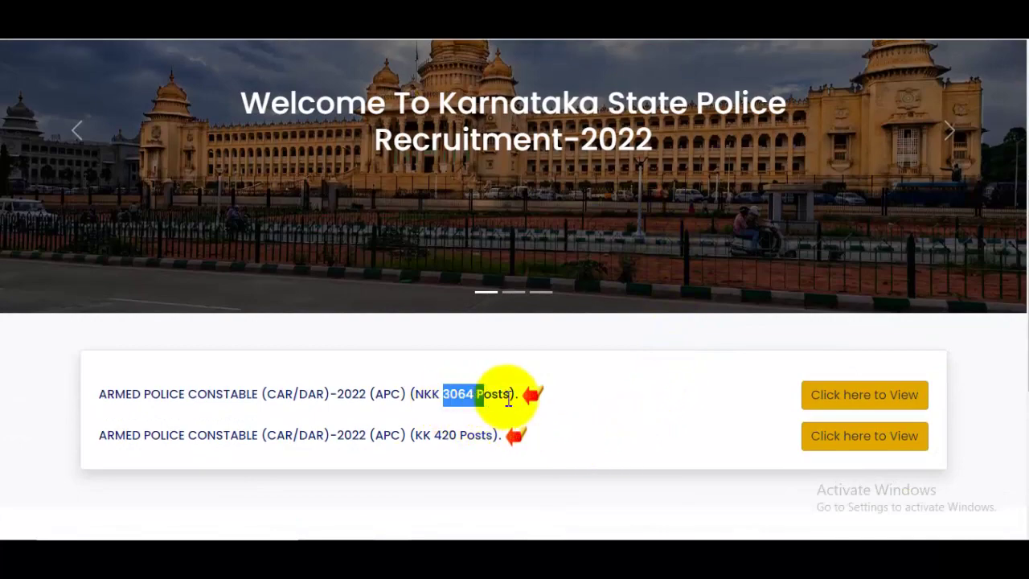
drag(441, 439, 460, 439)
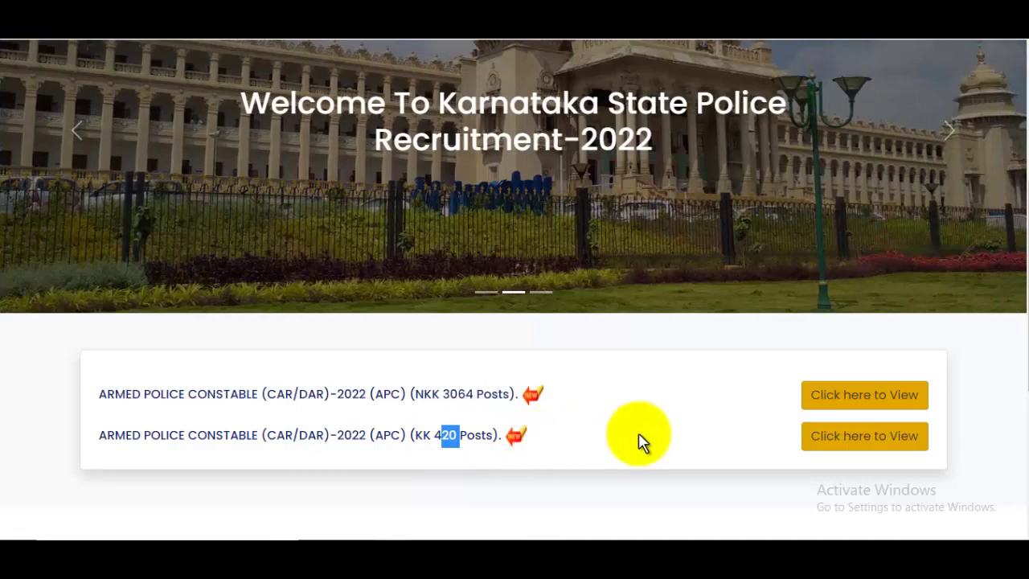
scroll(639, 441, down, 2)
scroll(639, 441, up, 3)
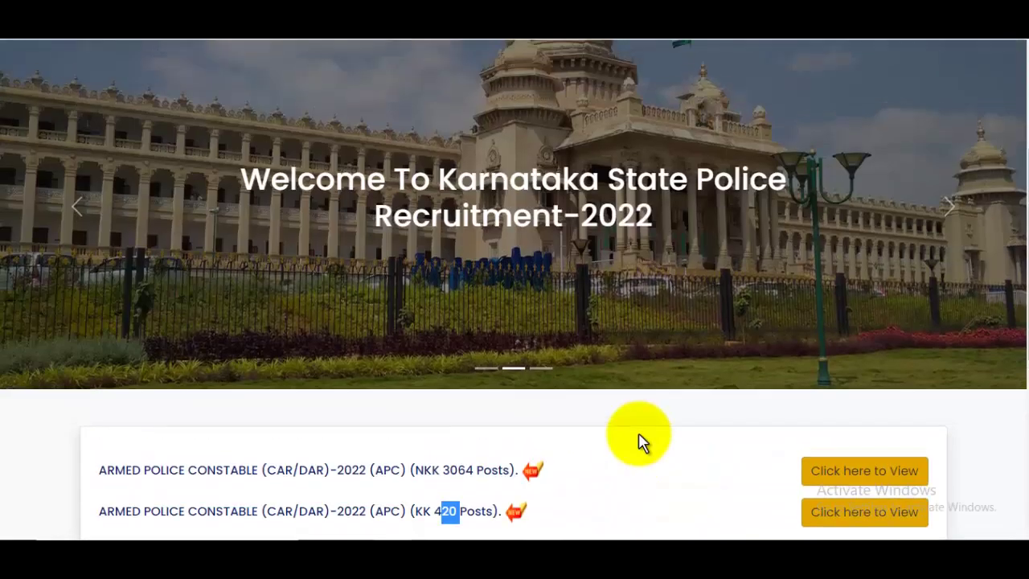
scroll(639, 440, up, 3)
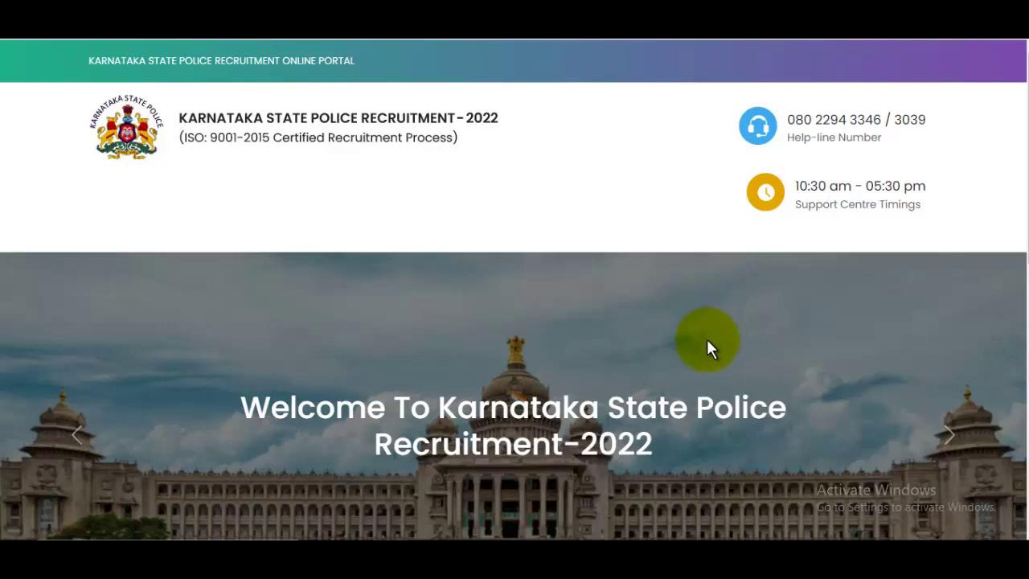
scroll(707, 342, down, 1)
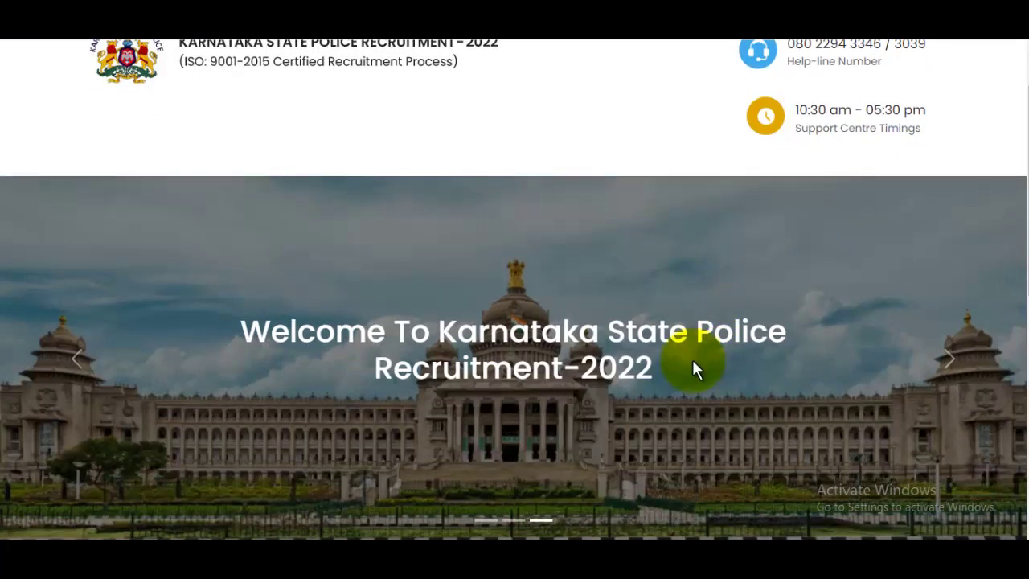
scroll(692, 359, down, 1)
scroll(693, 359, up, 2)
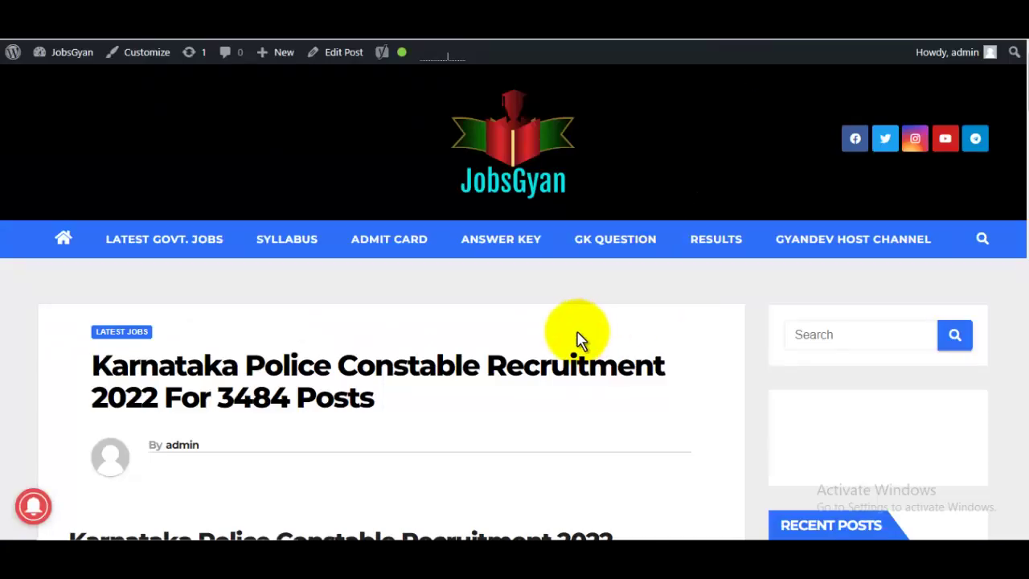
scroll(579, 340, down, 1)
scroll(579, 340, down, 3)
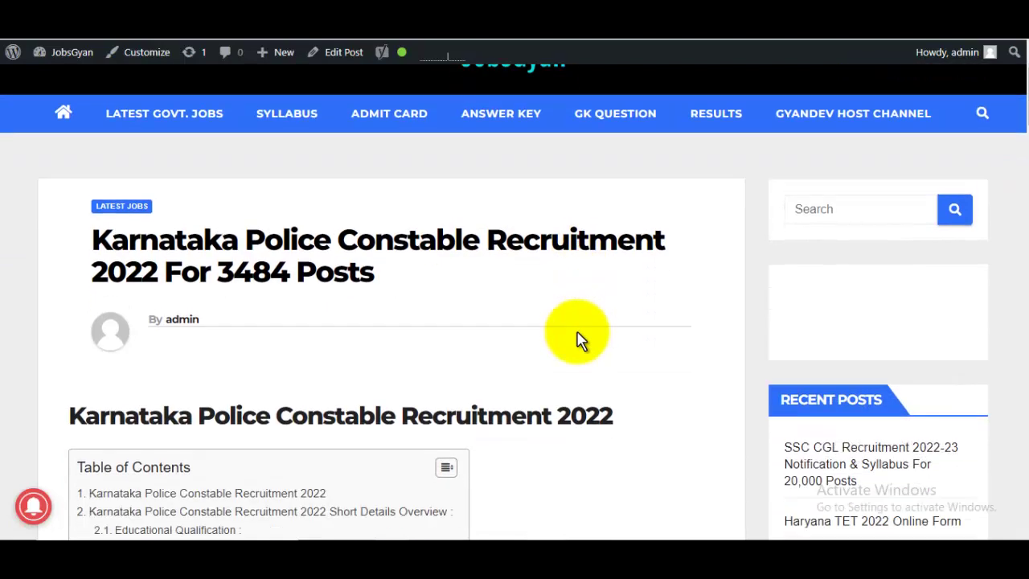
drag(241, 97, 291, 94)
scroll(472, 248, down, 4)
scroll(471, 249, down, 2)
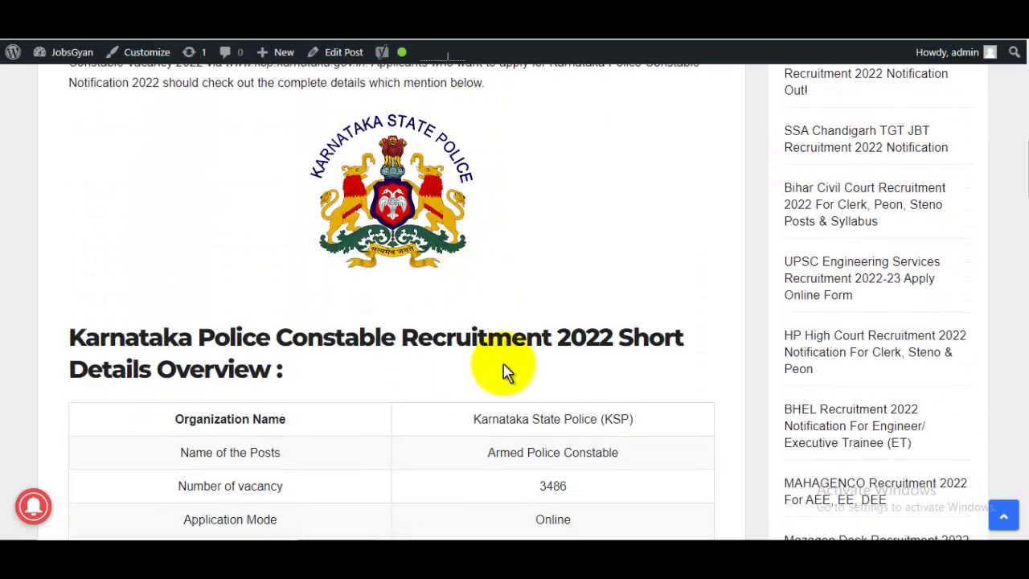
scroll(502, 371, down, 2)
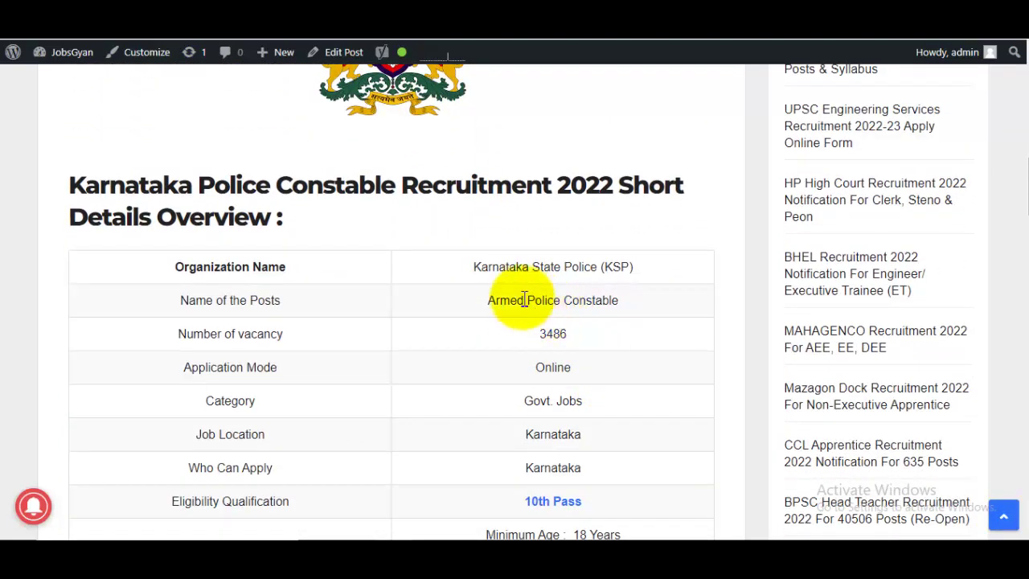
- Highlight the Armed Police Constable post, dates 19/09/2022–31/10/2022, and Cat-2A/2B/3A & 3B fees
drag(512, 296, 652, 301)
click(652, 301)
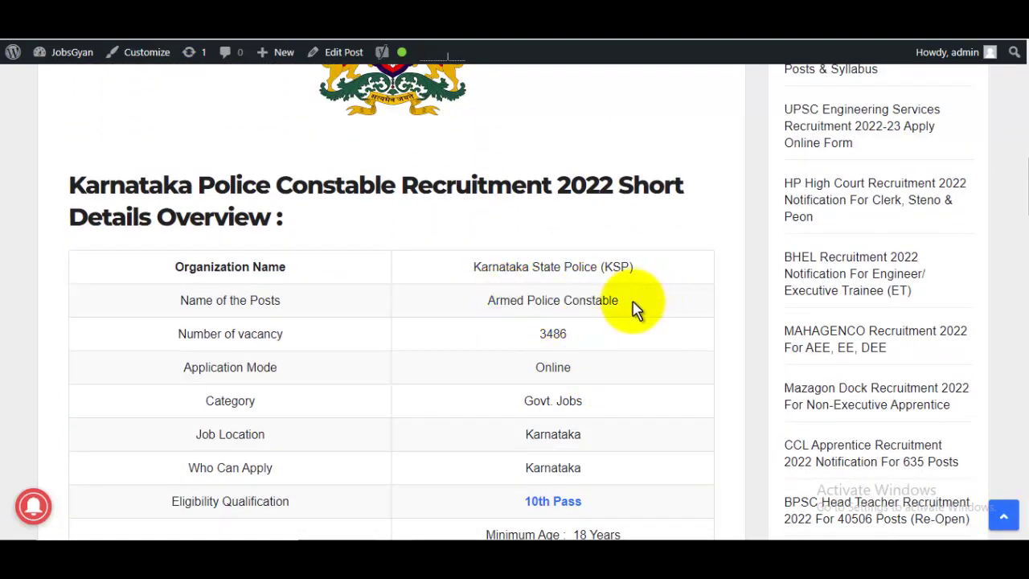
scroll(634, 312, down, 1)
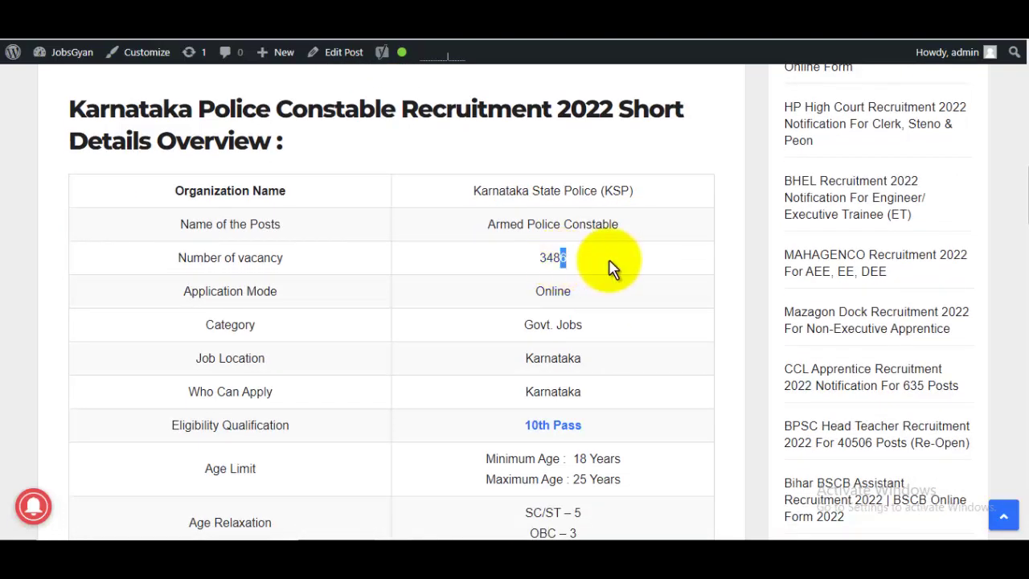
scroll(609, 269, down, 5)
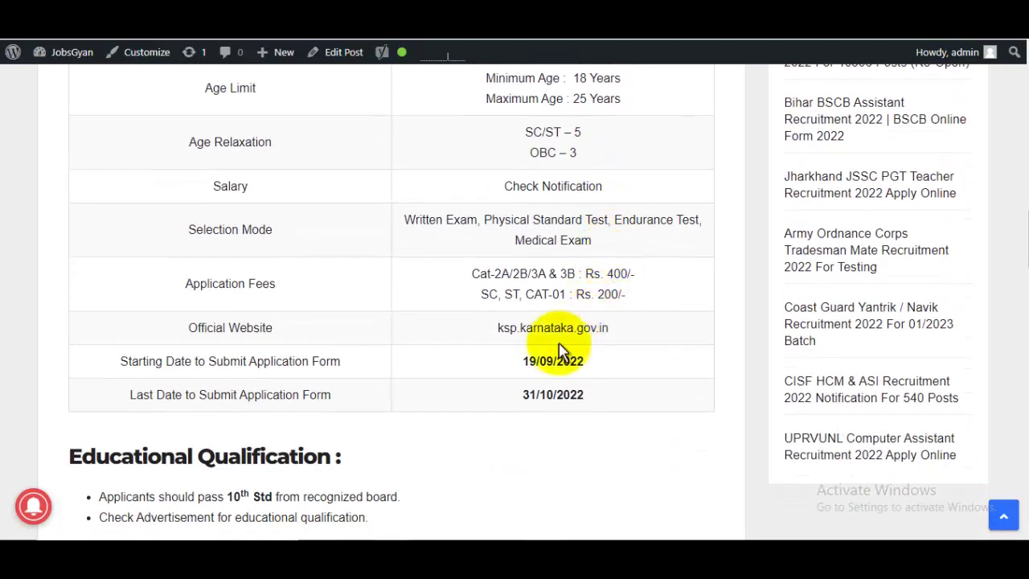
drag(525, 361, 608, 372)
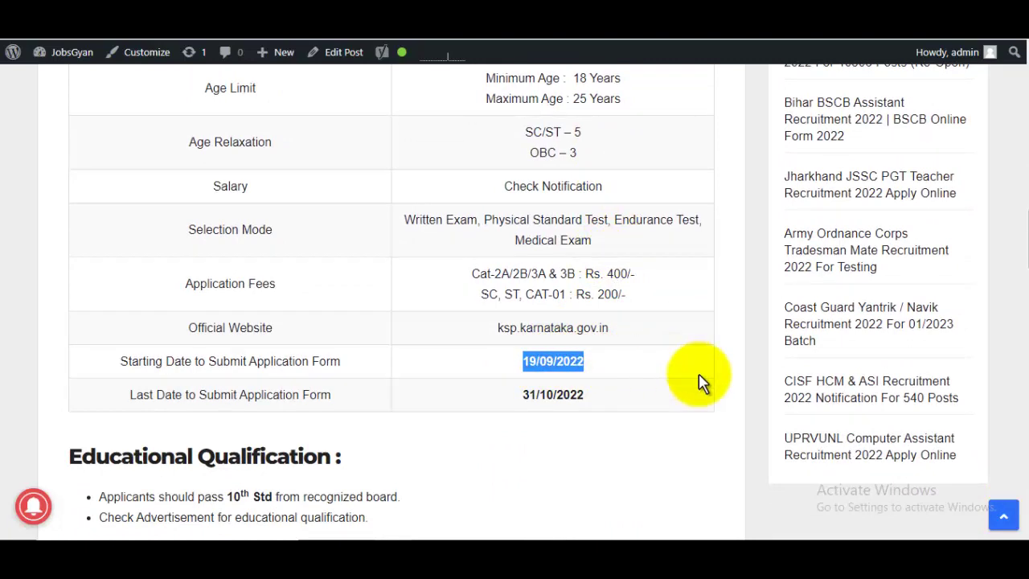
drag(529, 395, 595, 405)
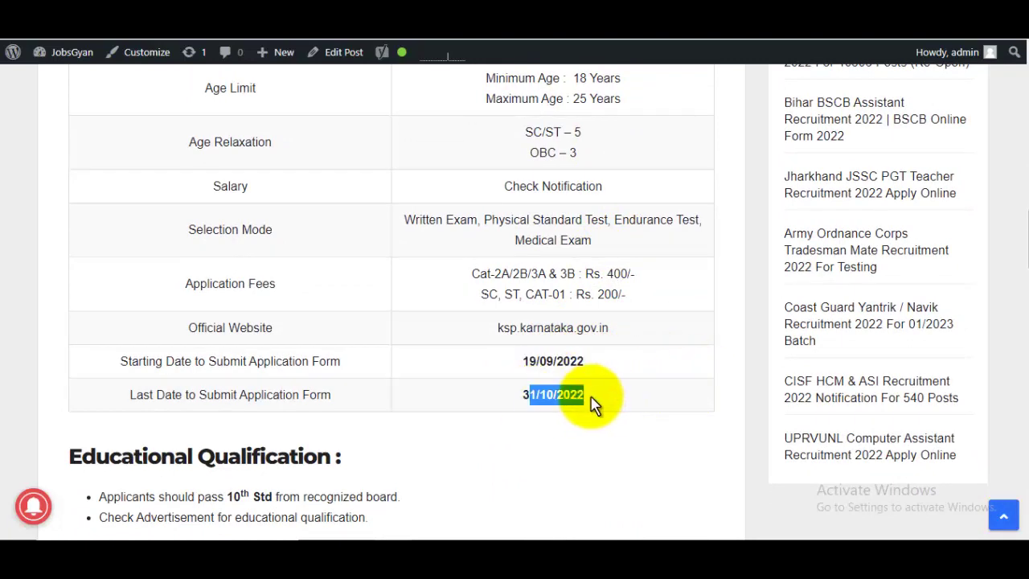
drag(472, 274, 593, 276)
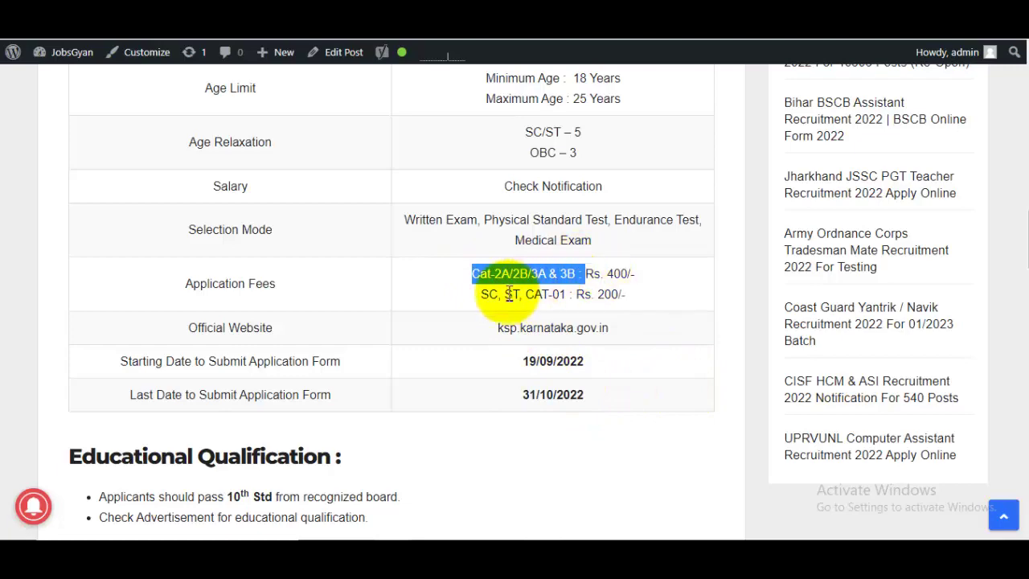
drag(492, 294, 608, 292)
scroll(608, 294, down, 4)
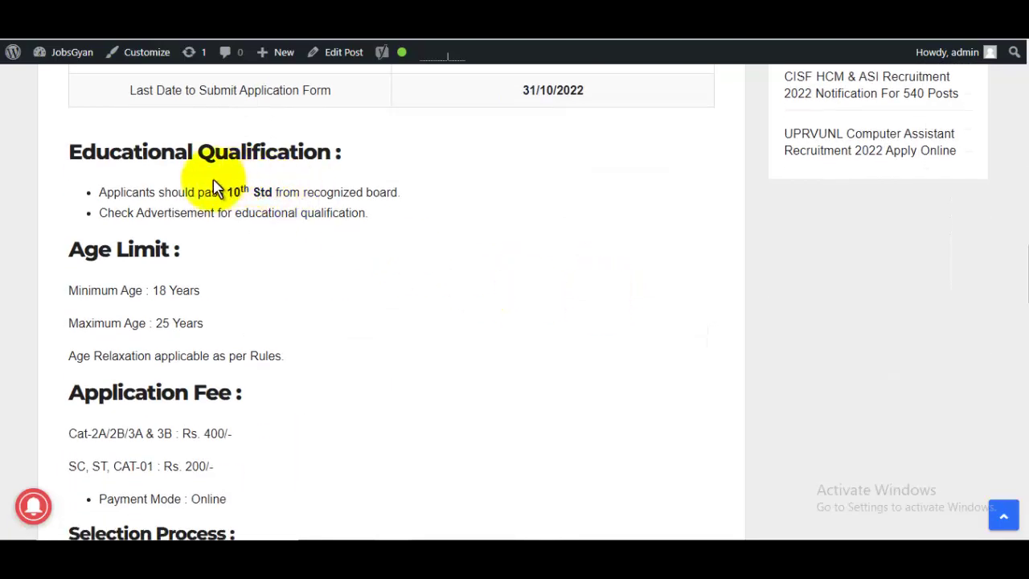
drag(189, 192, 281, 193)
- Open the Official Notification 01 link under Important Links
scroll(512, 260, down, 4)
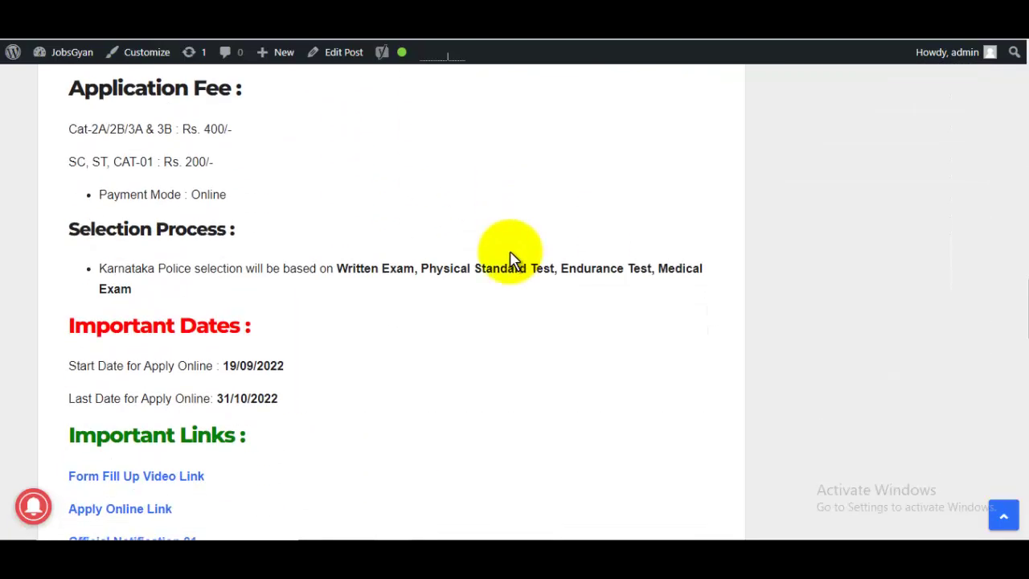
scroll(512, 261, down, 2)
scroll(512, 260, down, 1)
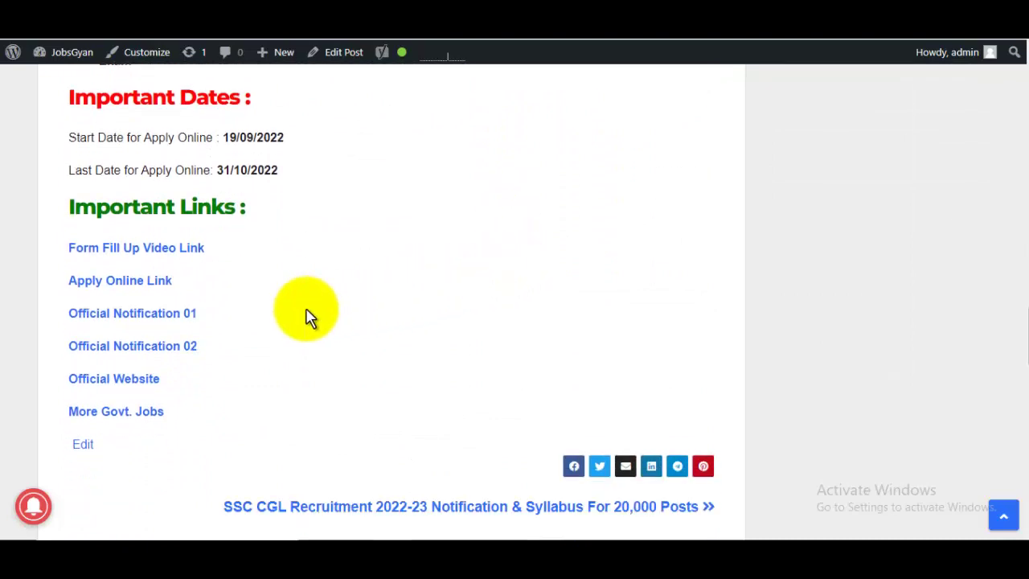
click(149, 320)
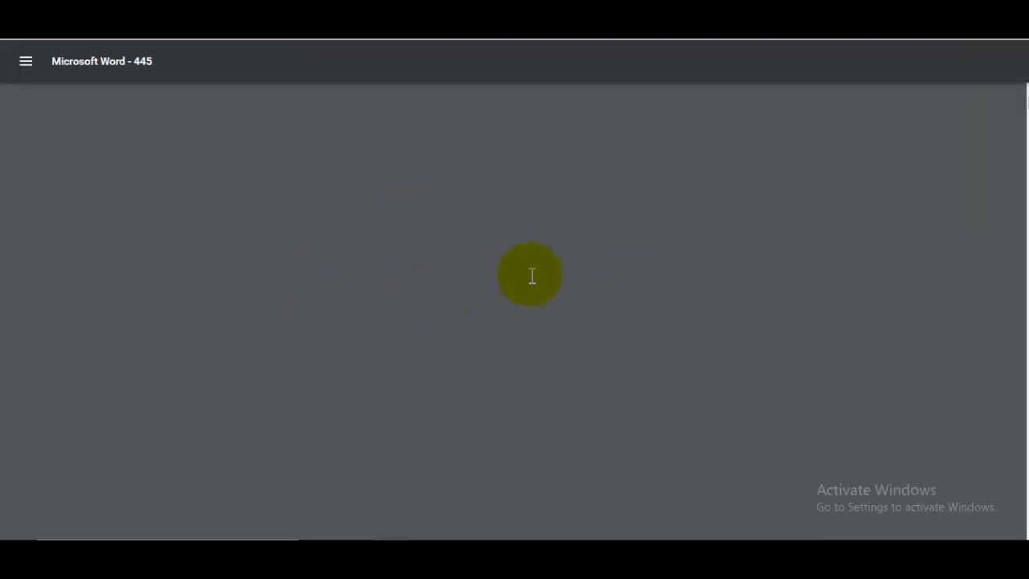
- Skim the 34-page notification PDF, then close it with Ctrl+W to return to JobsGyan
scroll(575, 281, down, 5)
scroll(576, 282, down, 10)
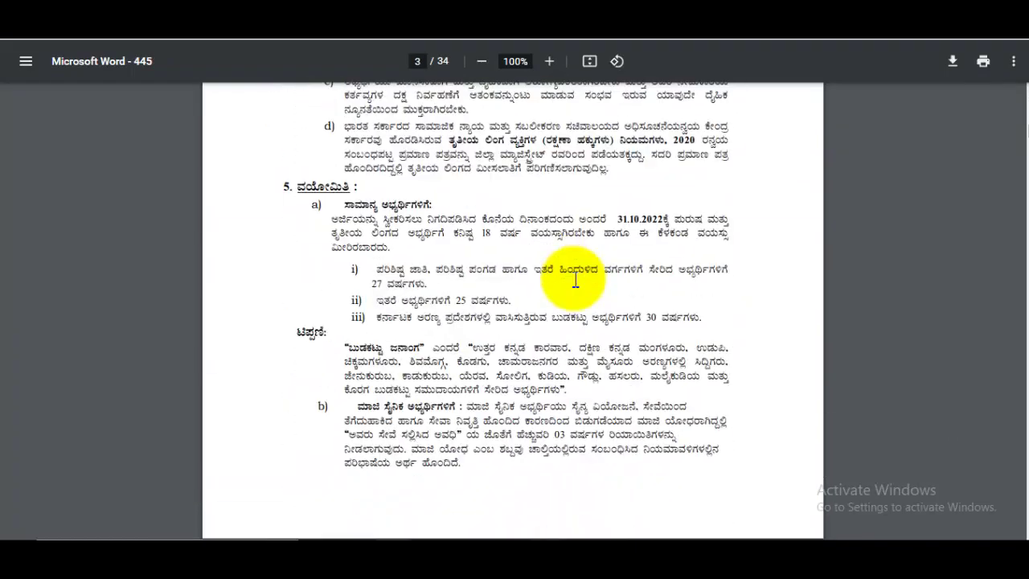
scroll(574, 264, up, 5)
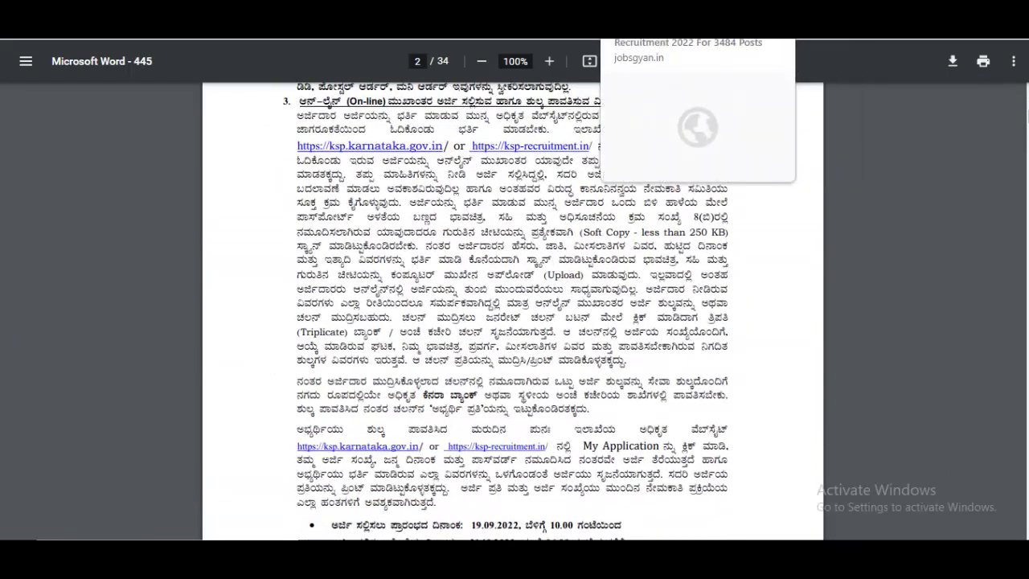
key(ctrl+w)
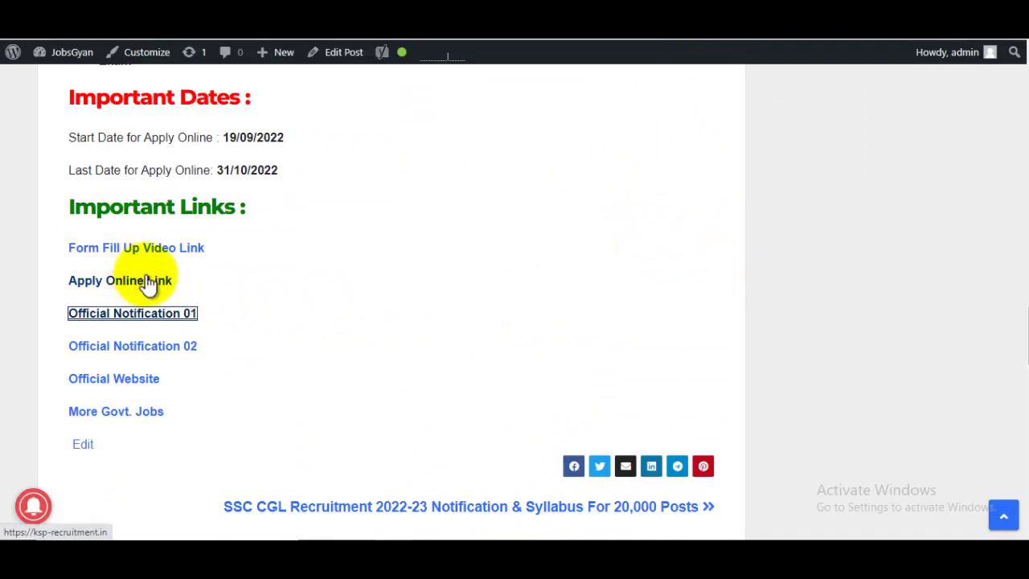
- Follow the Apply Online link and choose Apply Now for the NKK 3064-post notification
click(680, 237)
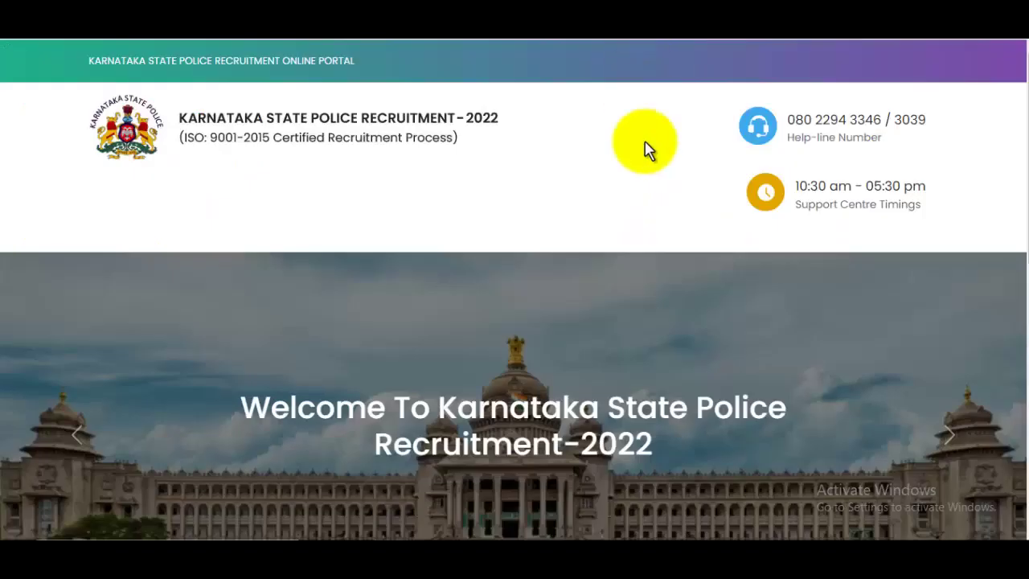
scroll(658, 225, down, 5)
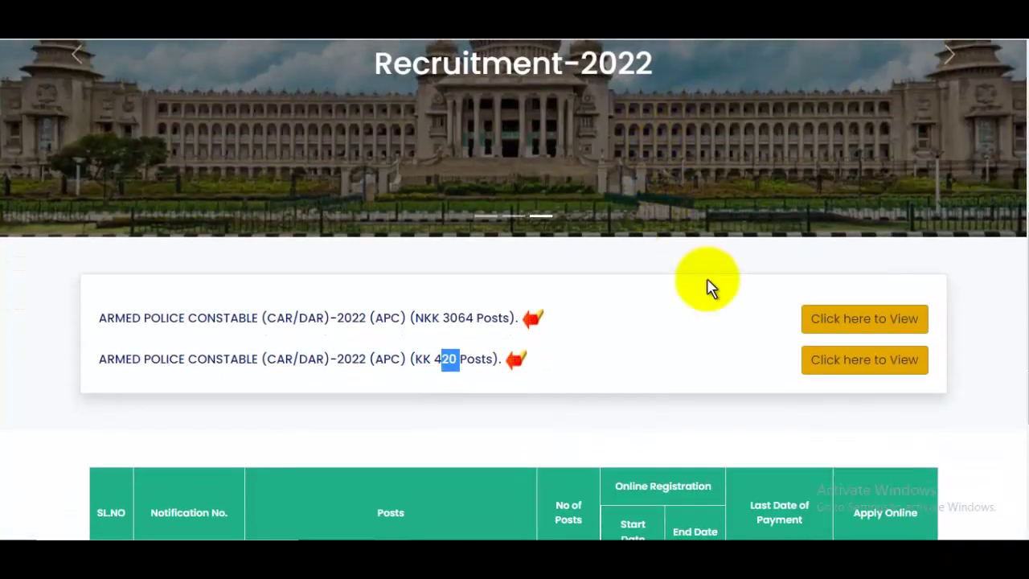
scroll(1005, 297, down, 1)
click(997, 310)
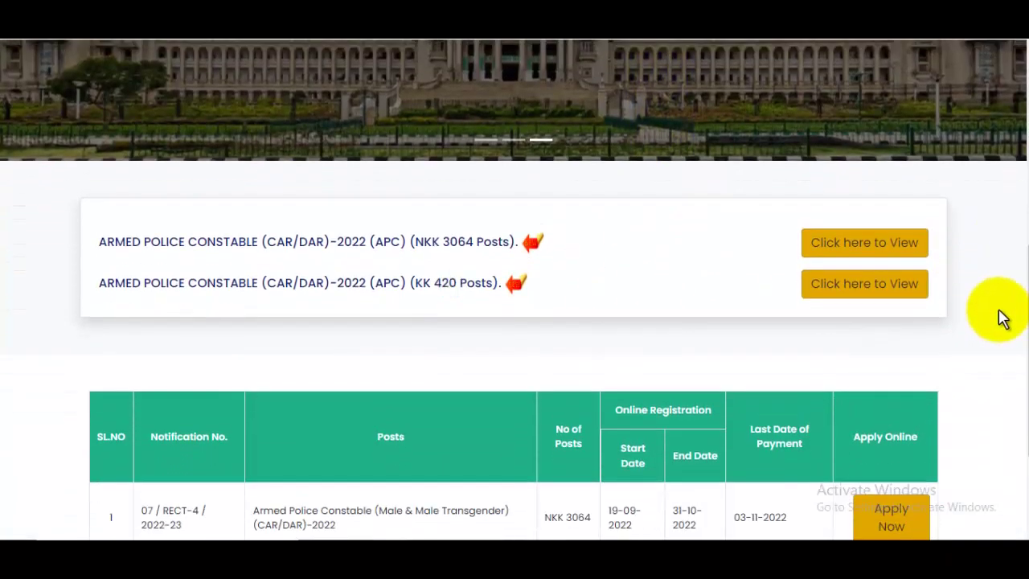
scroll(923, 360, down, 2)
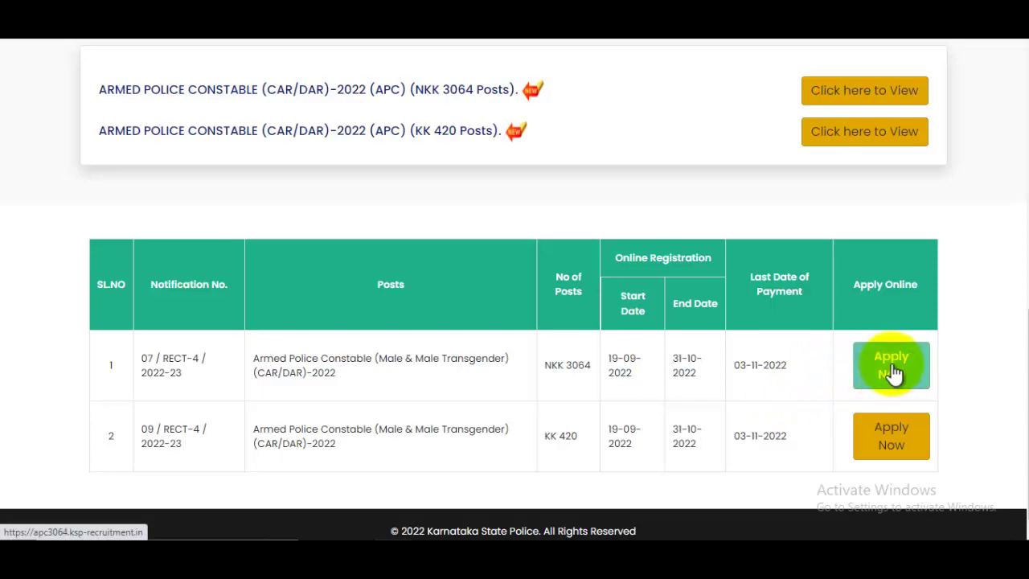
scroll(517, 372, up, 3)
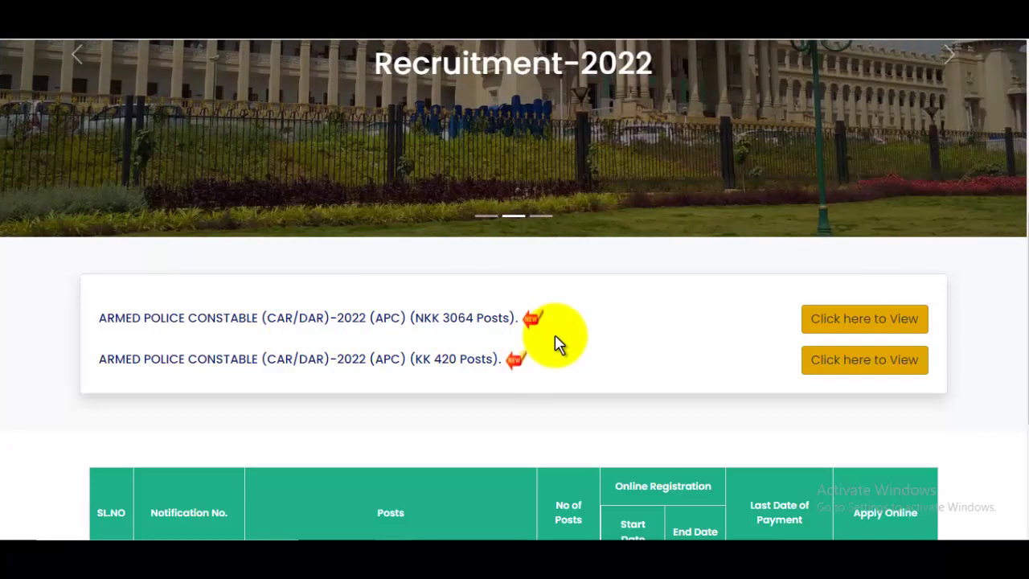
scroll(559, 341, down, 3)
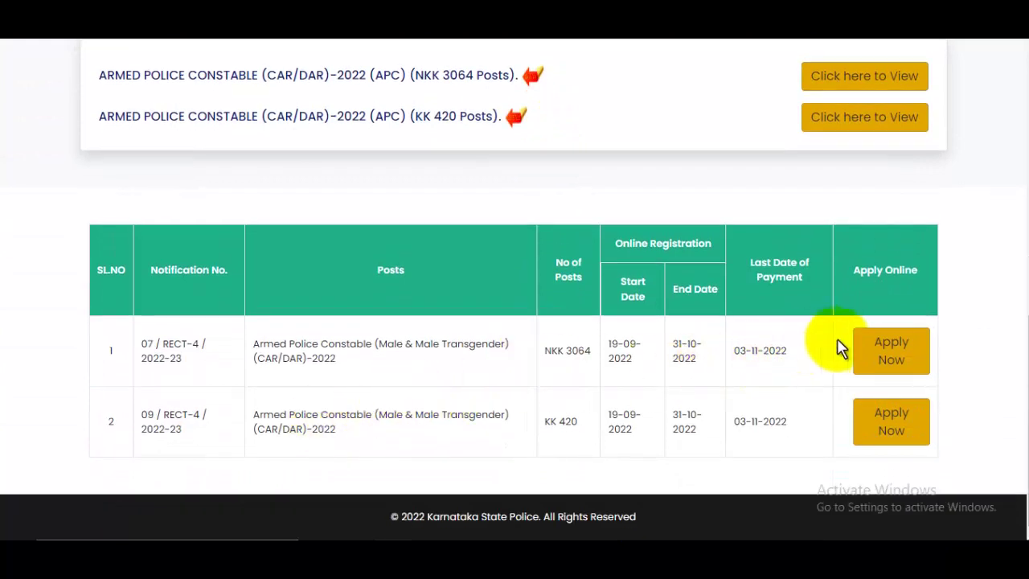
click(898, 357)
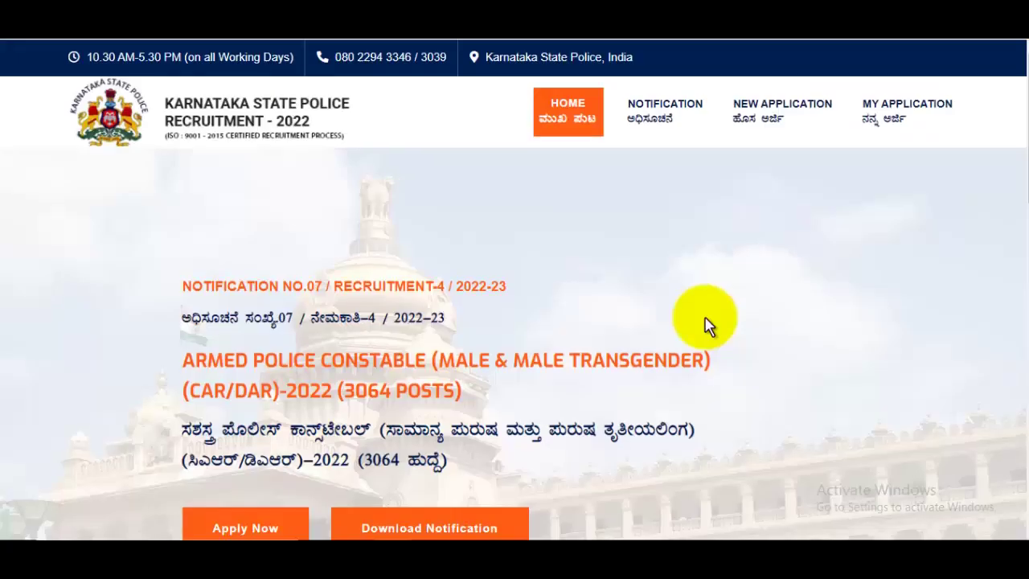
- Start a new Armed Police Constable application from the notification page
scroll(705, 324, down, 1)
scroll(748, 316, down, 2)
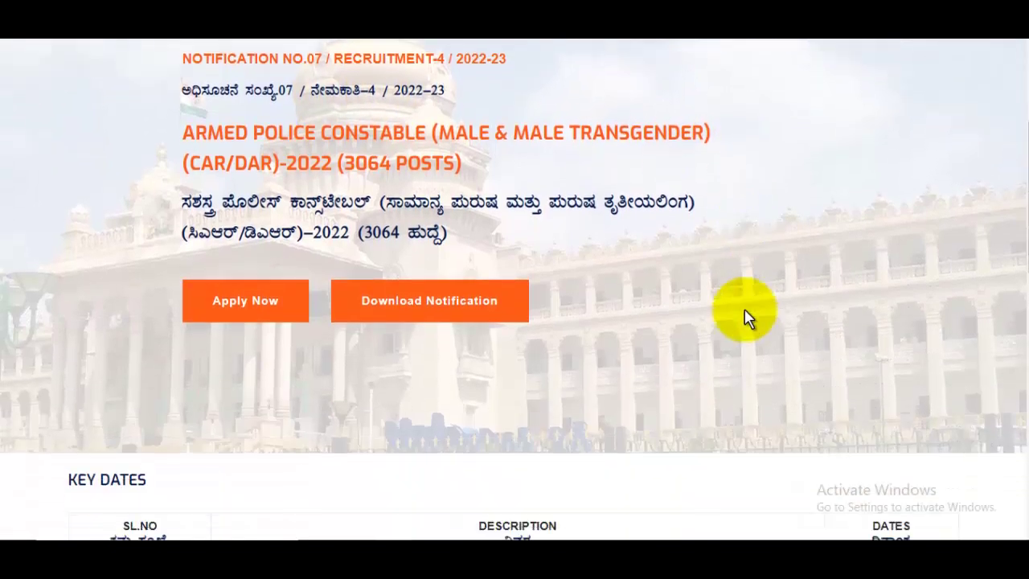
scroll(417, 301, down, 2)
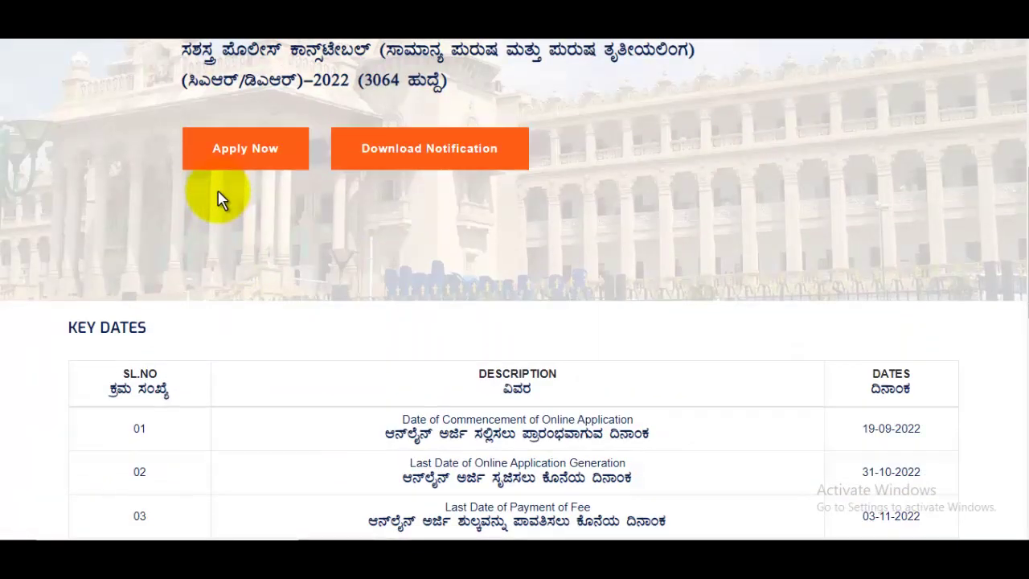
click(232, 164)
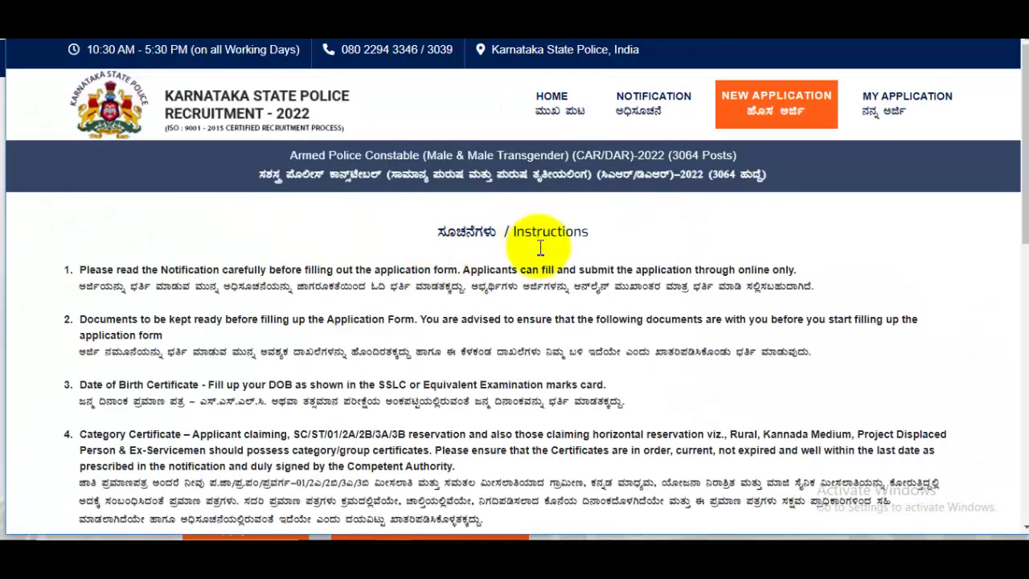
- Tick I Agree on the instructions and submit to reach the application form
scroll(540, 254, down, 8)
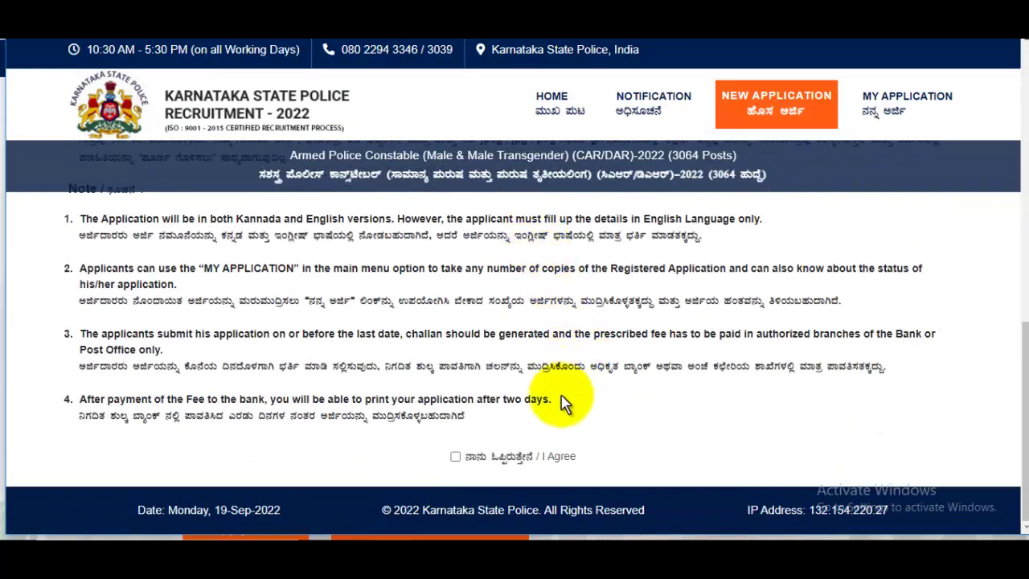
click(456, 456)
scroll(487, 459, down, 1)
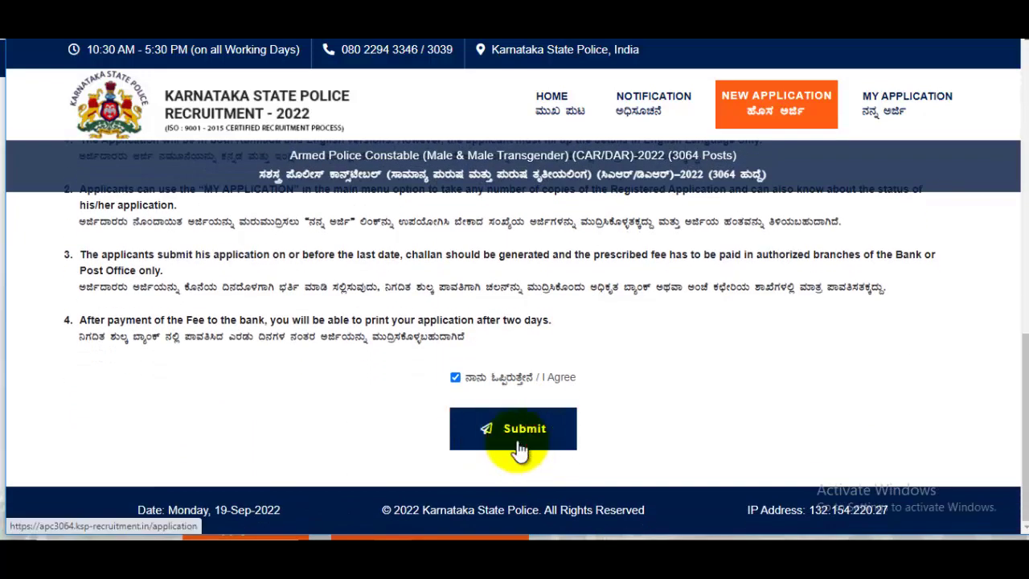
click(518, 450)
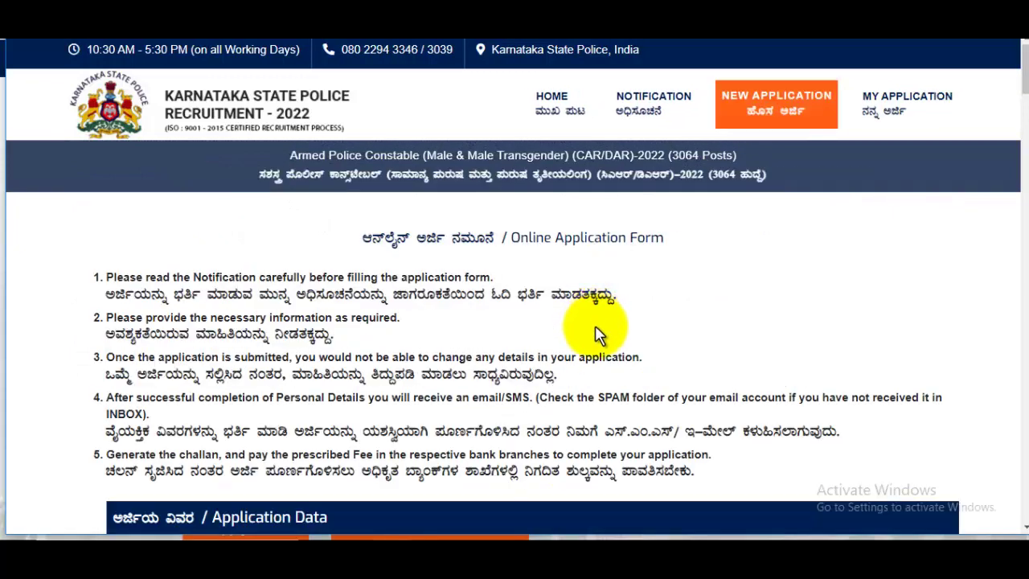
- Set Applying Type to Direct Candidate and Unit Name to Bengaluru Dist
scroll(597, 334, down, 4)
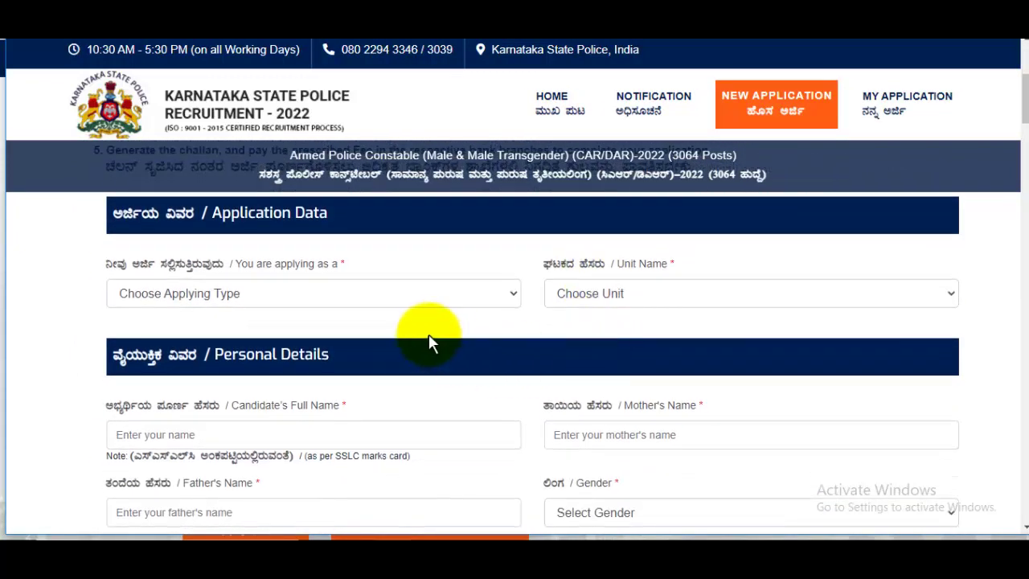
click(312, 296)
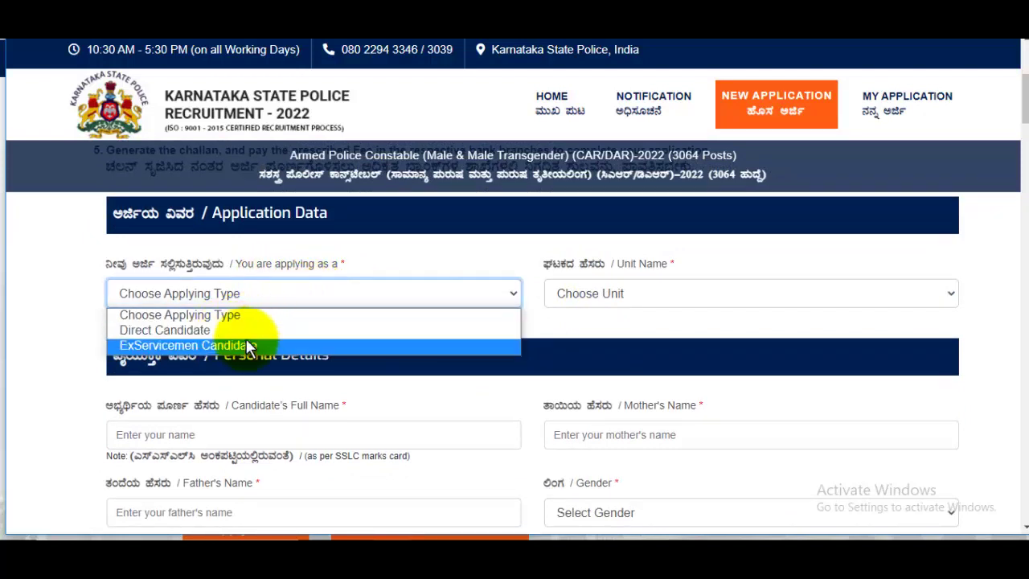
click(221, 330)
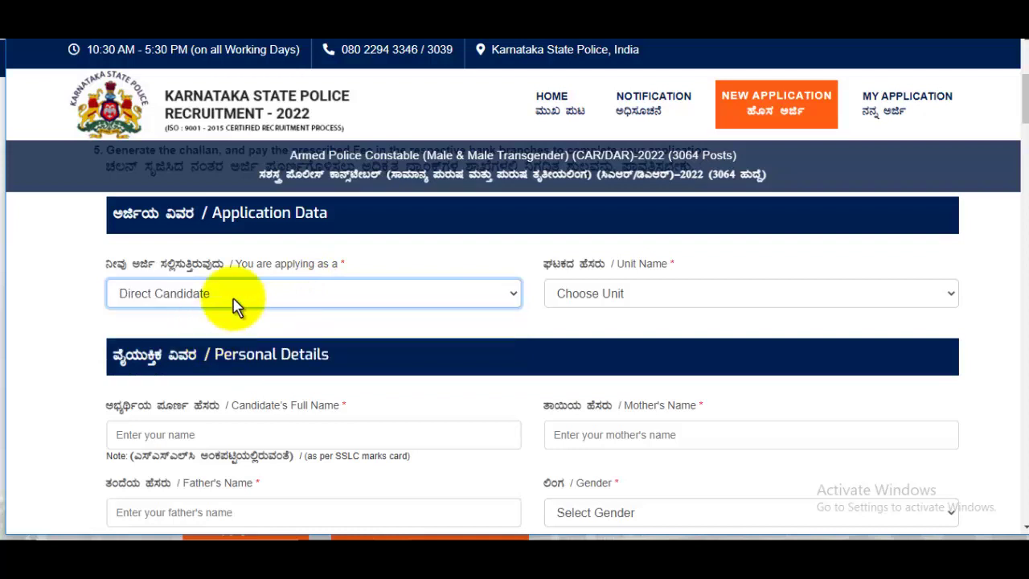
click(638, 295)
scroll(609, 202, down, 3)
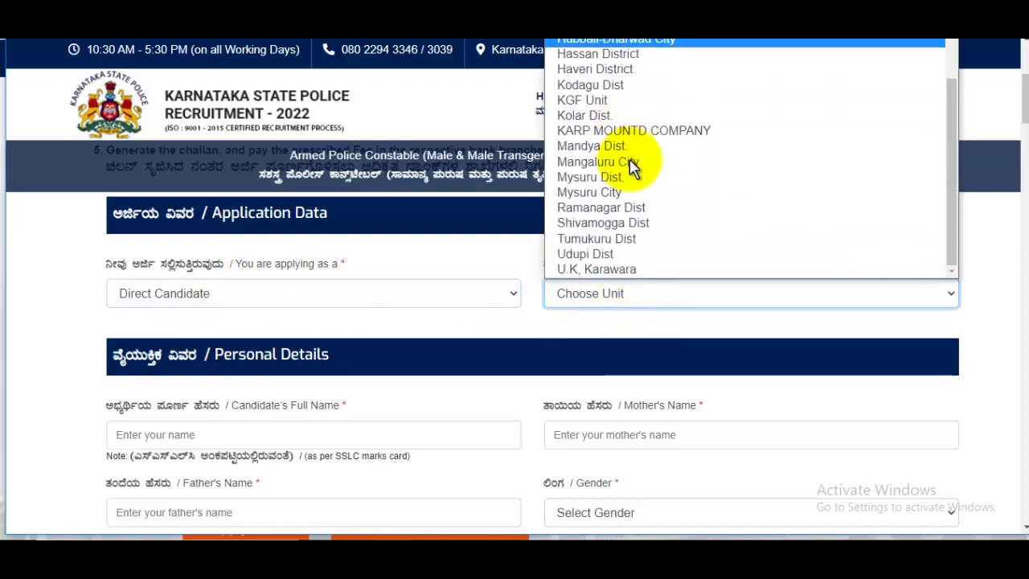
scroll(632, 165, up, 3)
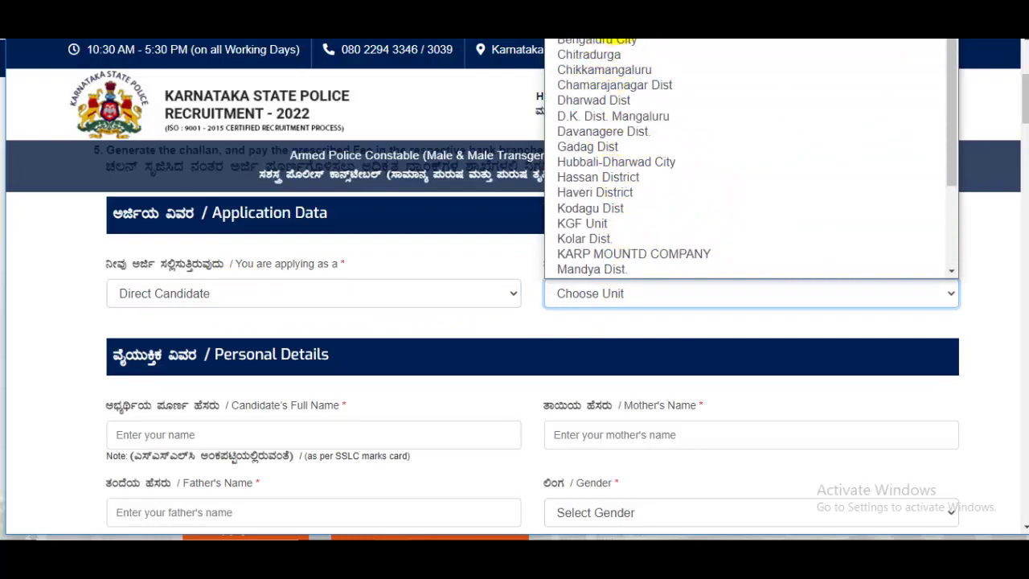
click(619, 36)
scroll(619, 371, down, 1)
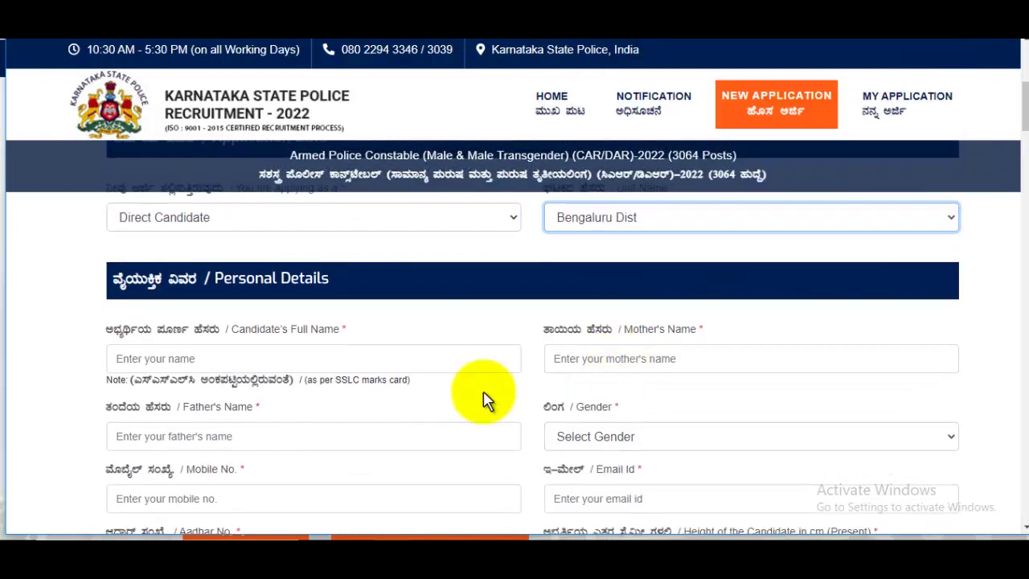
- Enter the candidate's, mother's and father's names
click(260, 352)
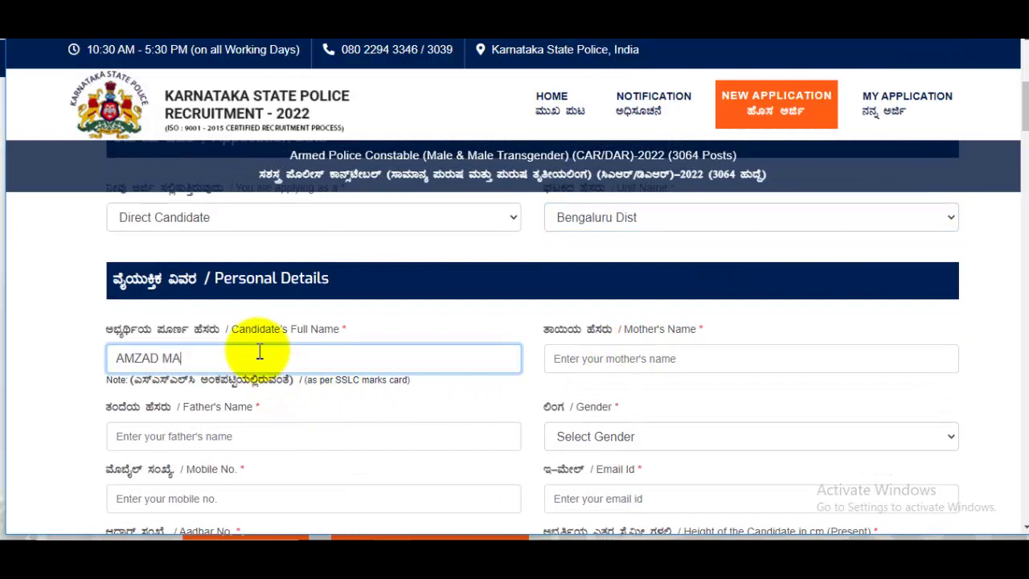
click(681, 363)
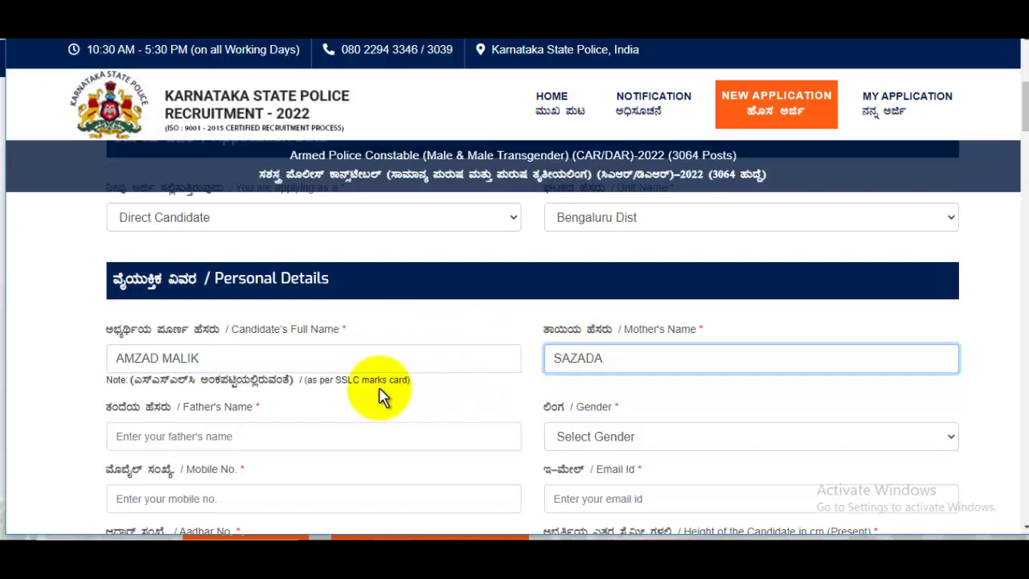
scroll(384, 394, down, 1)
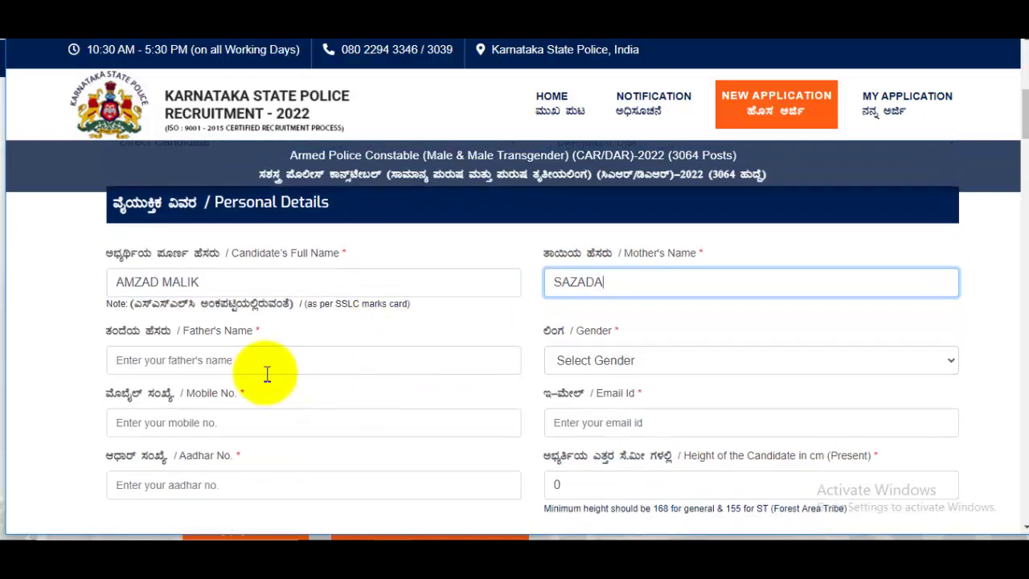
click(235, 357)
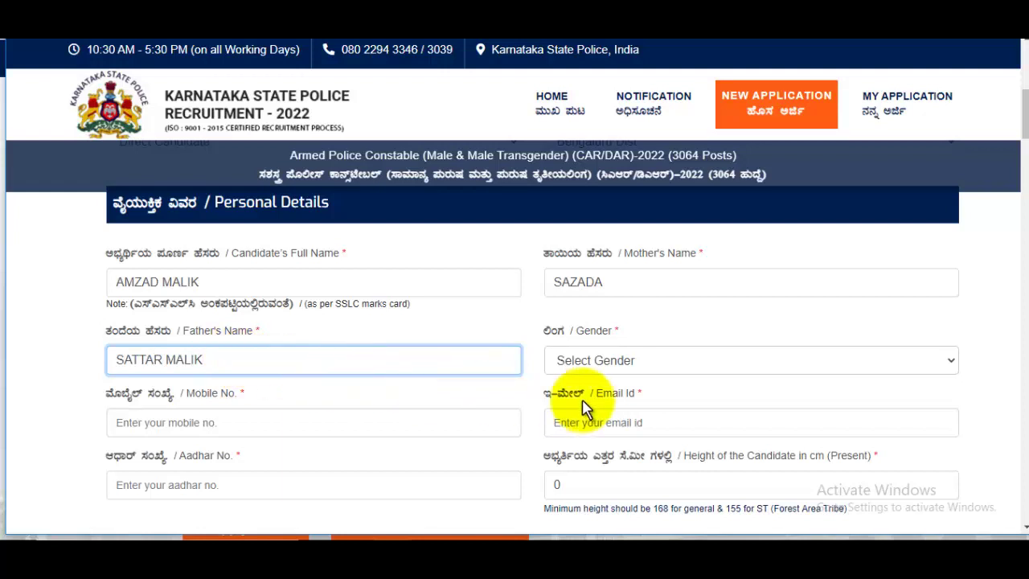
- Set gender to Male, fill mobile, email and Aadhar fields, and enter height 172 cm
click(602, 354)
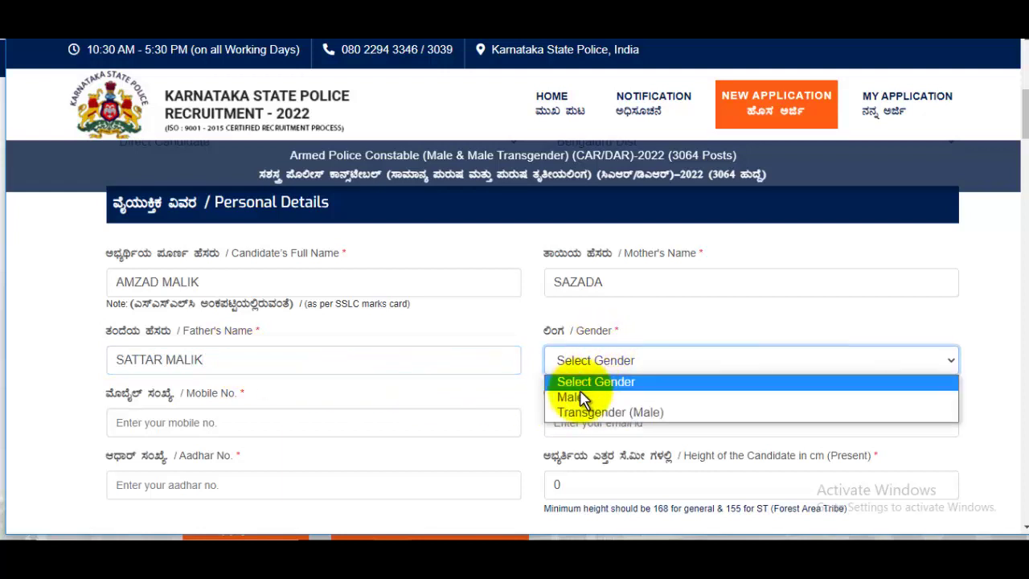
click(579, 398)
scroll(184, 303, down, 2)
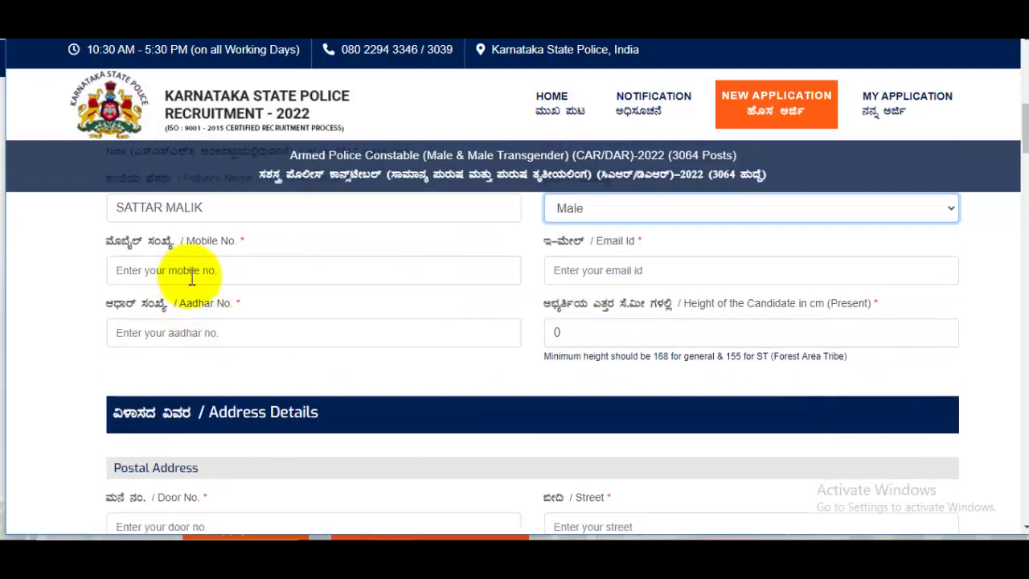
click(192, 276)
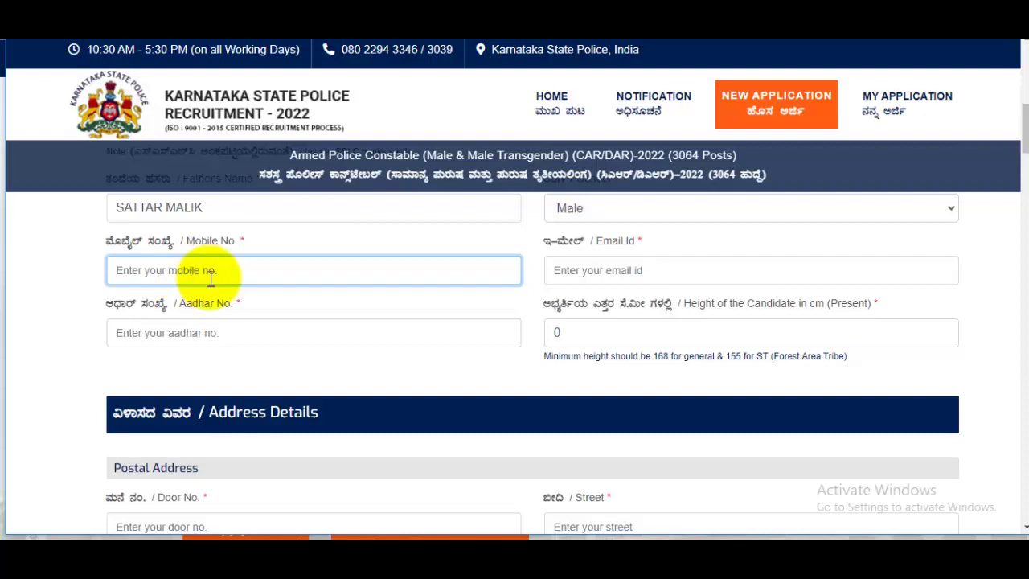
click(584, 272)
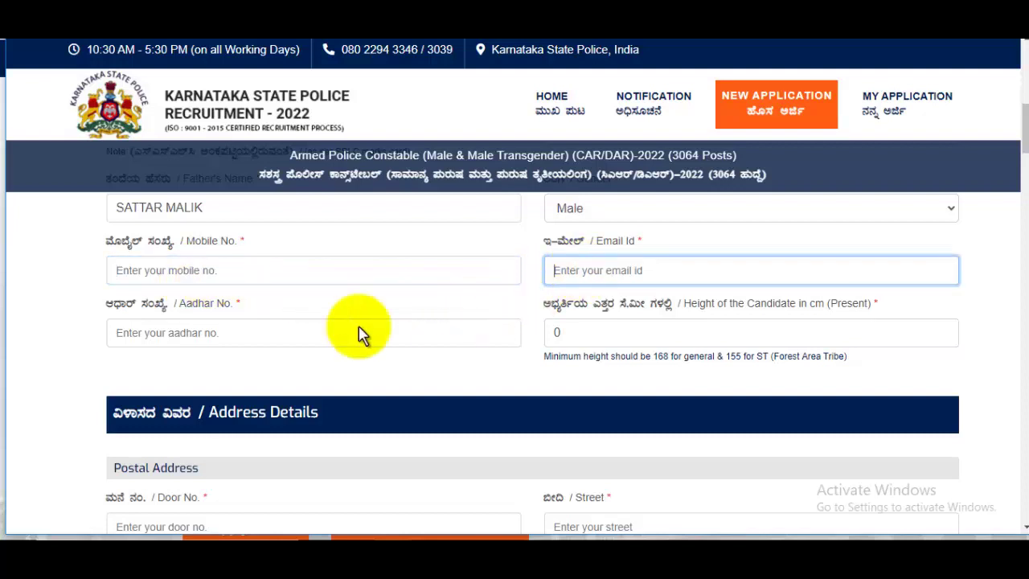
click(177, 344)
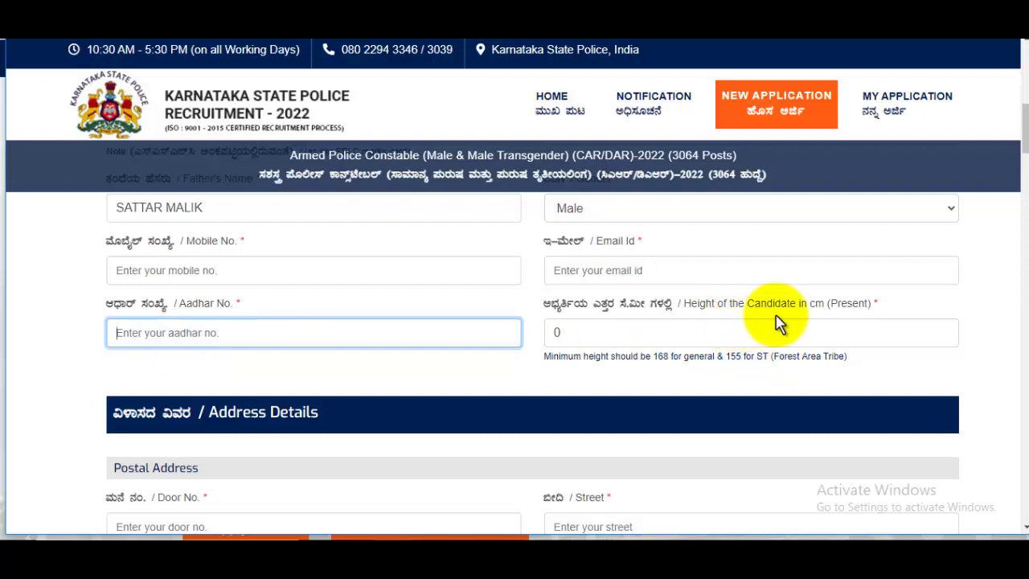
click(663, 332)
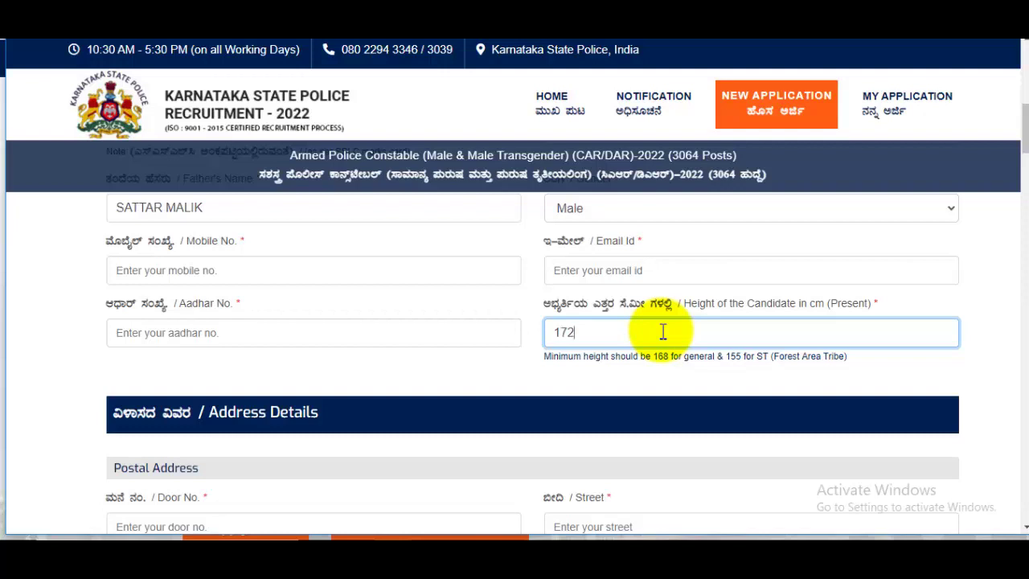
scroll(661, 332, down, 2)
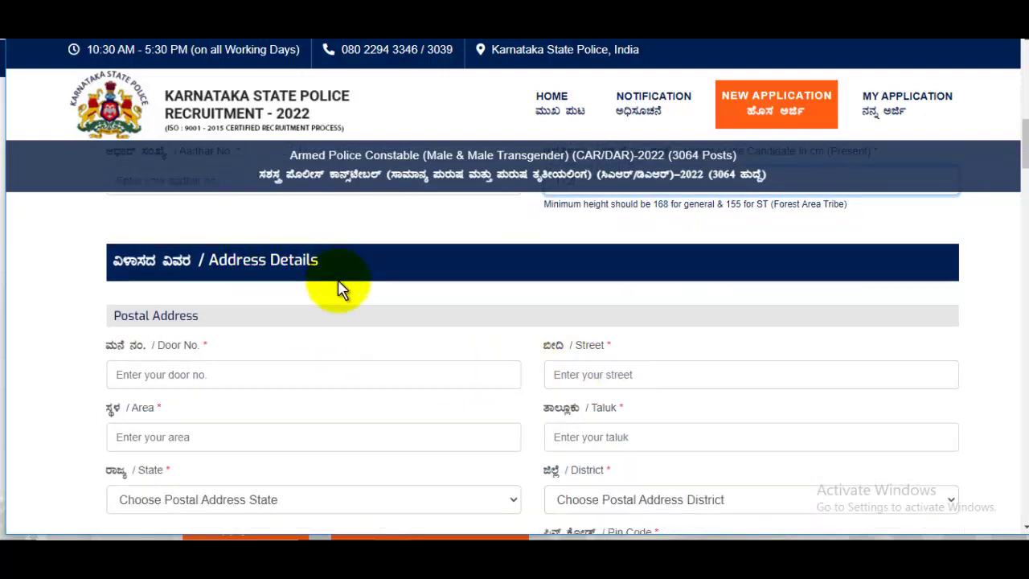
- Fill in the door number, area, street and taluk of the postal address
click(197, 375)
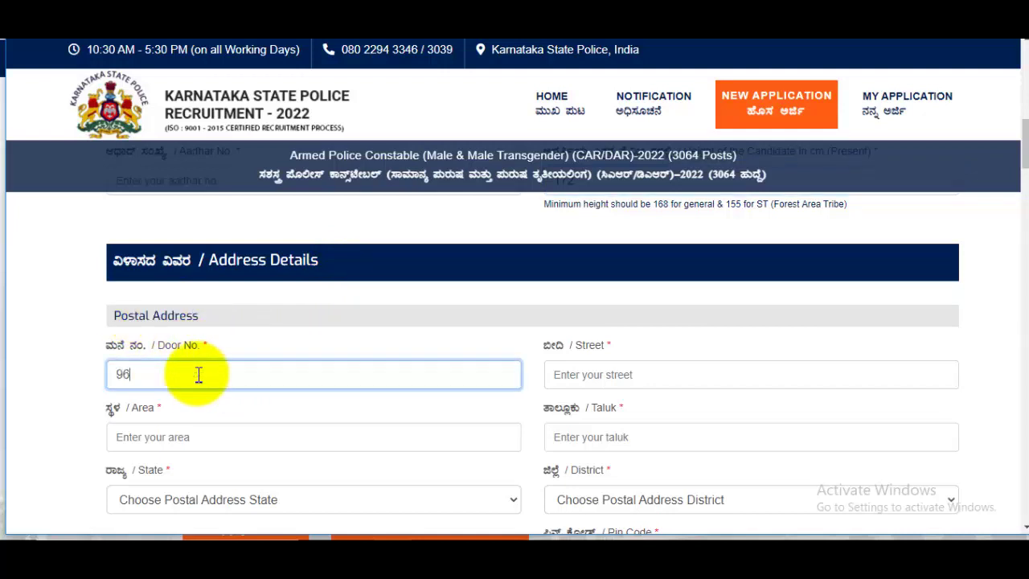
click(193, 438)
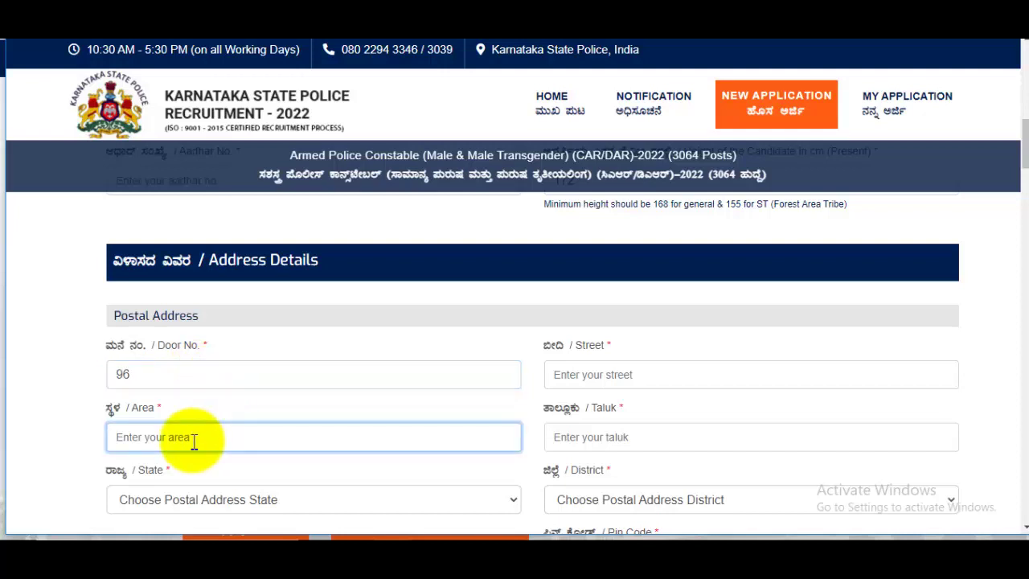
scroll(206, 441, down, 1)
click(563, 297)
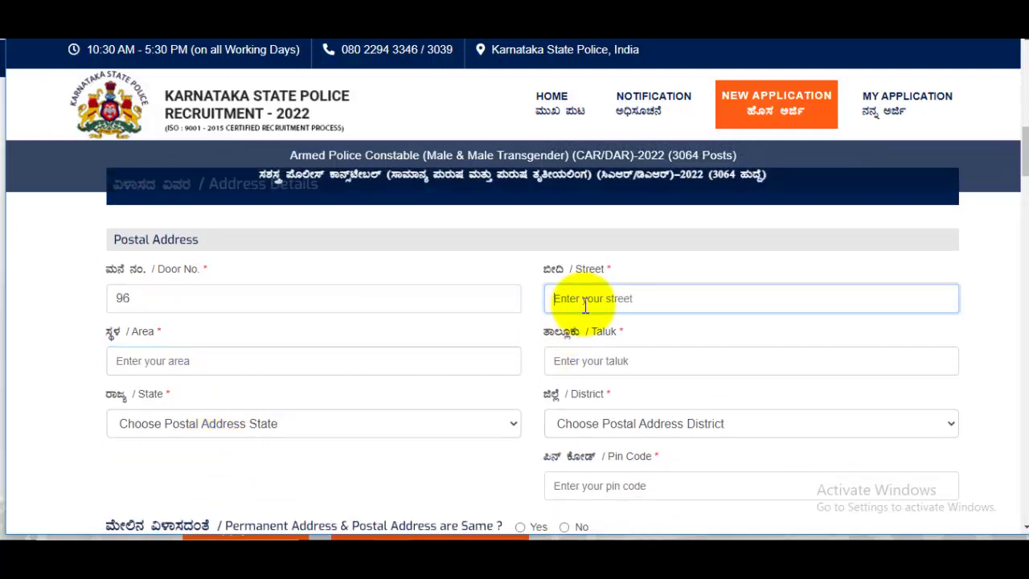
click(602, 359)
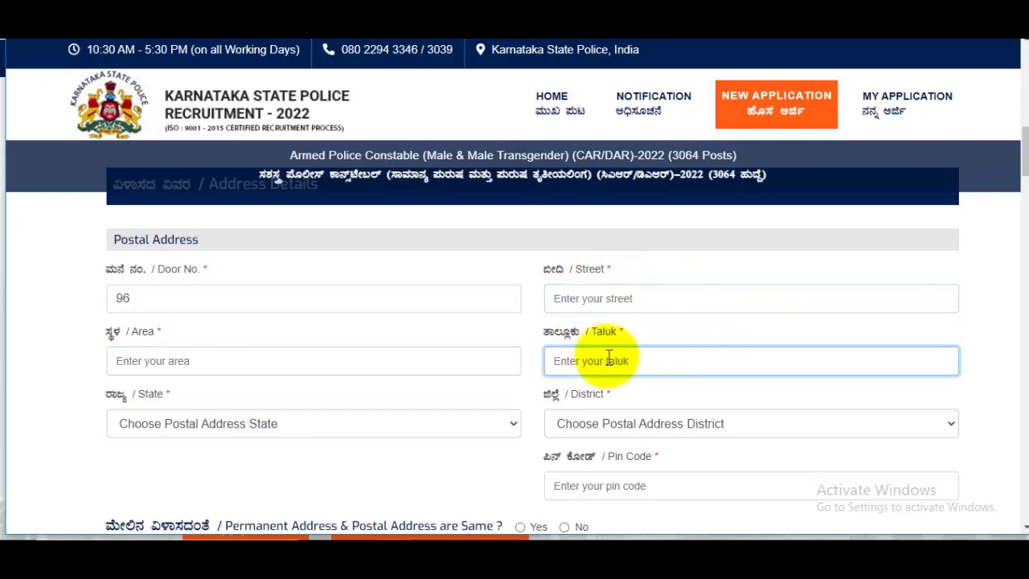
scroll(563, 378, down, 1)
- Choose Uttar Pradesh as state, enter the pin code, and mark permanent address as same
click(265, 358)
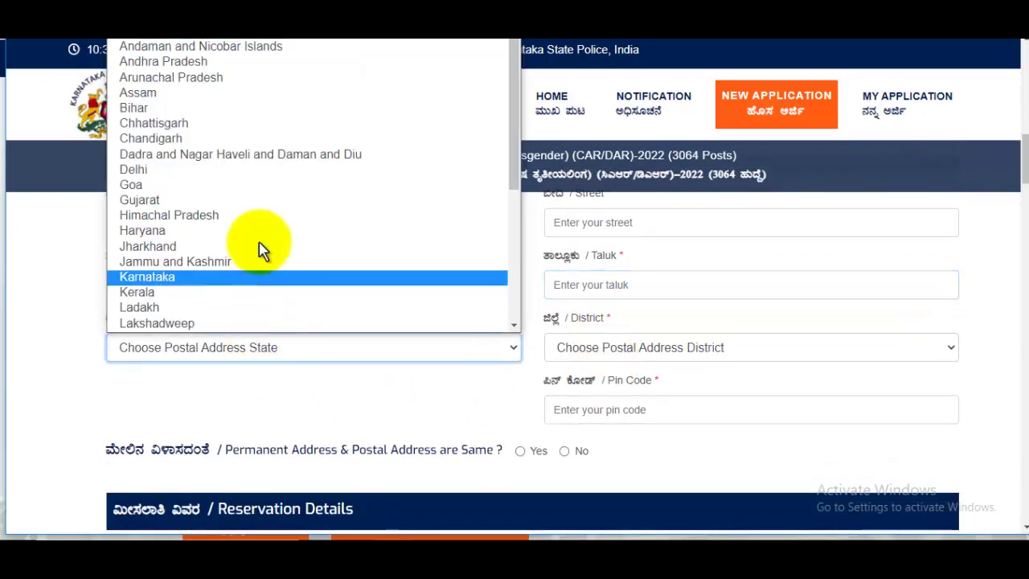
scroll(259, 233, down, 4)
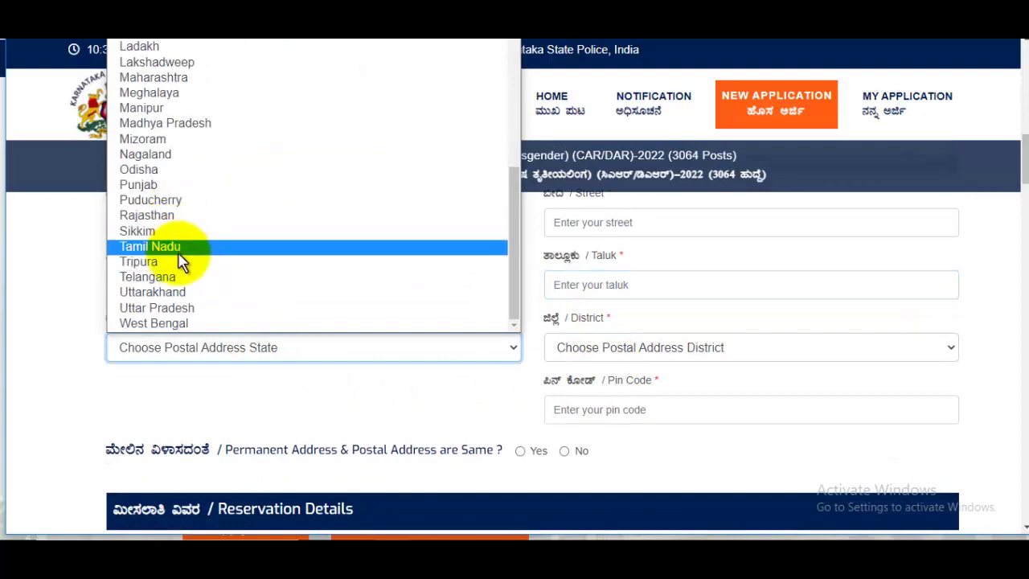
click(183, 308)
click(670, 418)
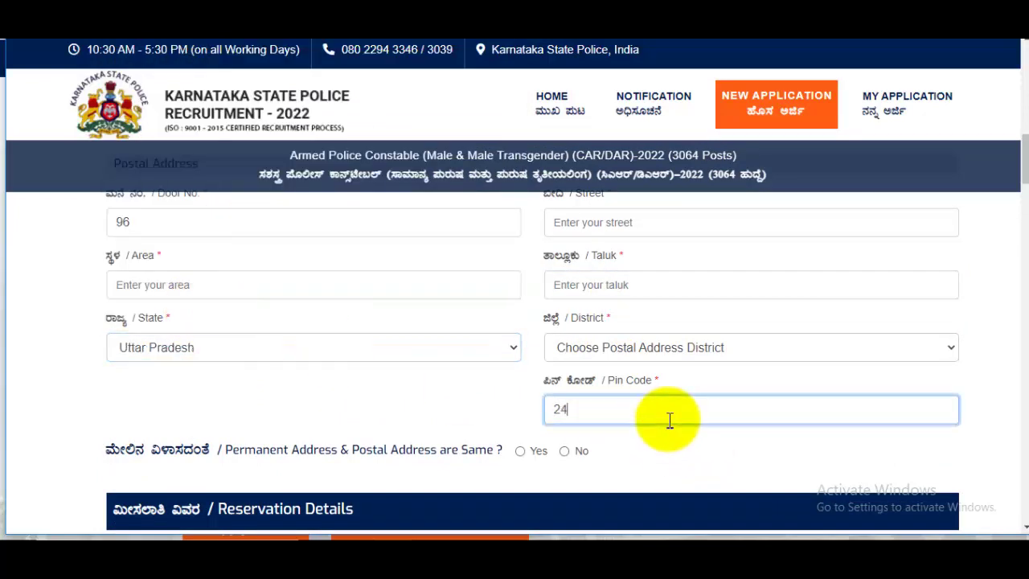
scroll(682, 417, down, 2)
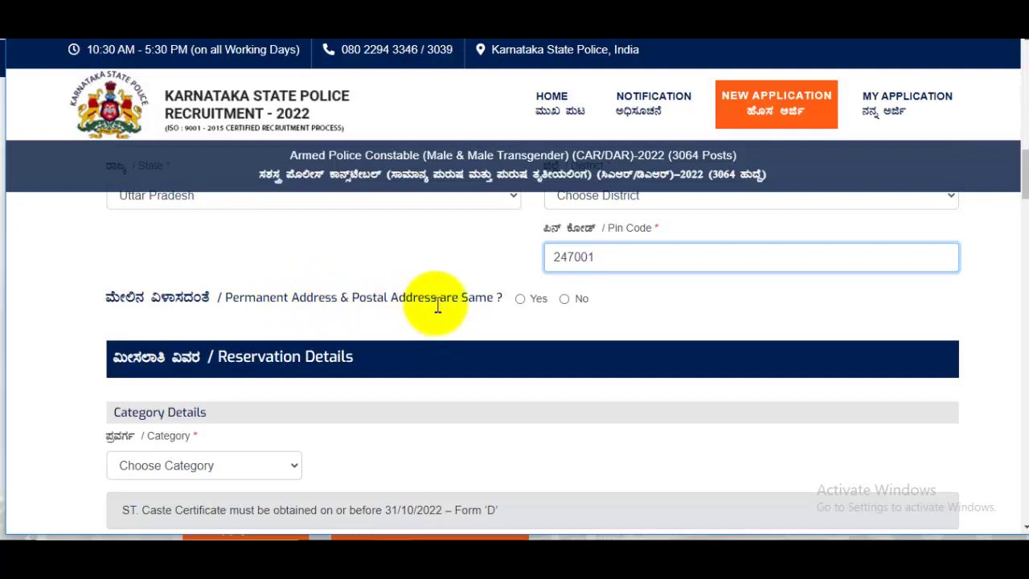
click(521, 299)
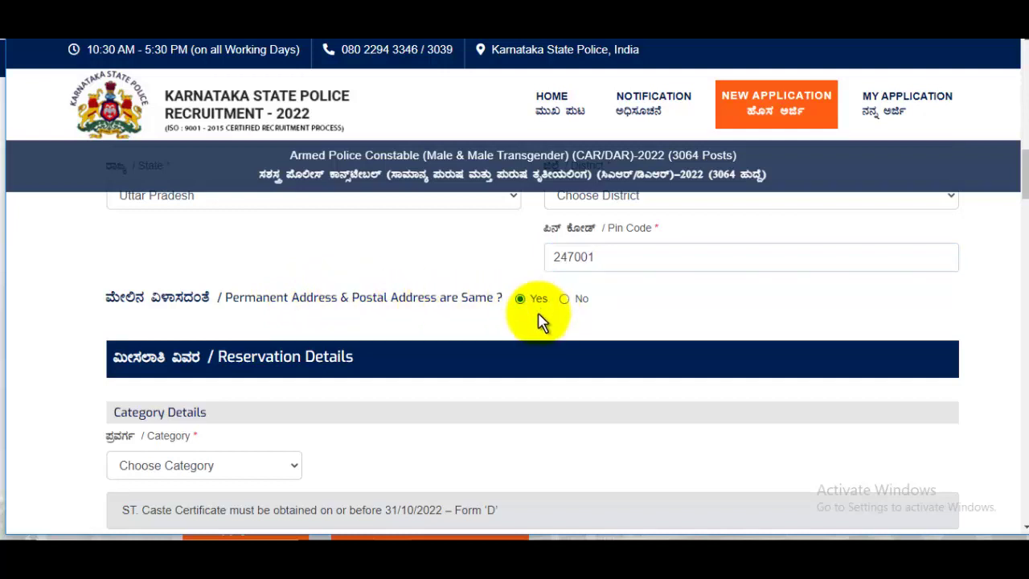
scroll(531, 334, down, 2)
click(245, 320)
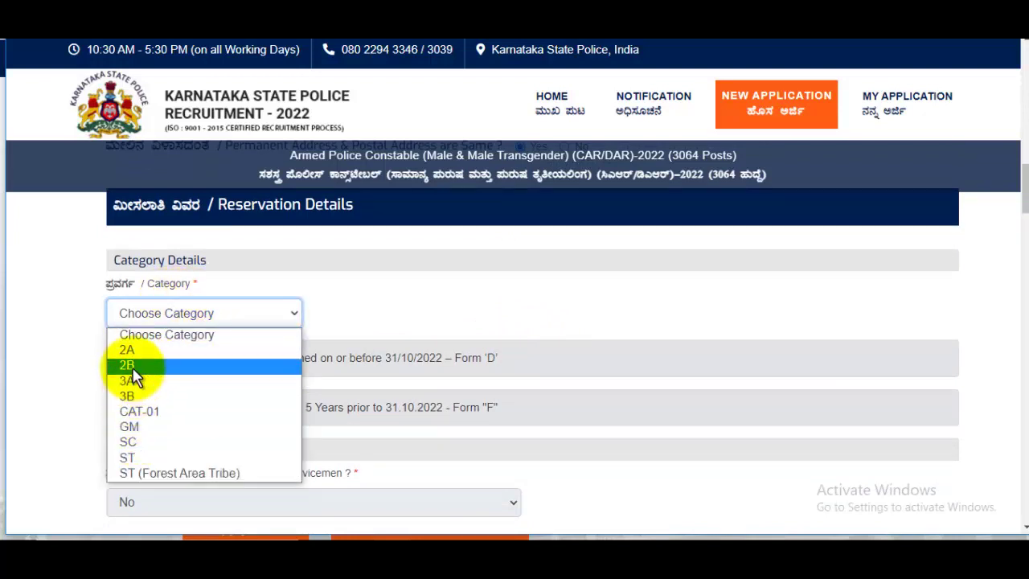
- Change the reservation Category from SC to 3B, leaving the certificate issue date untouched
click(143, 445)
click(165, 321)
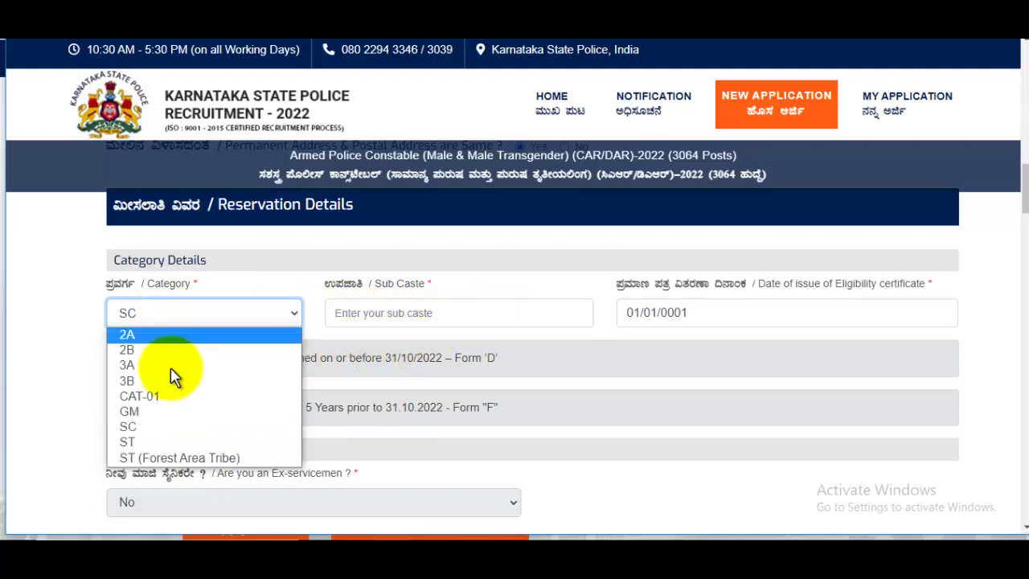
click(423, 315)
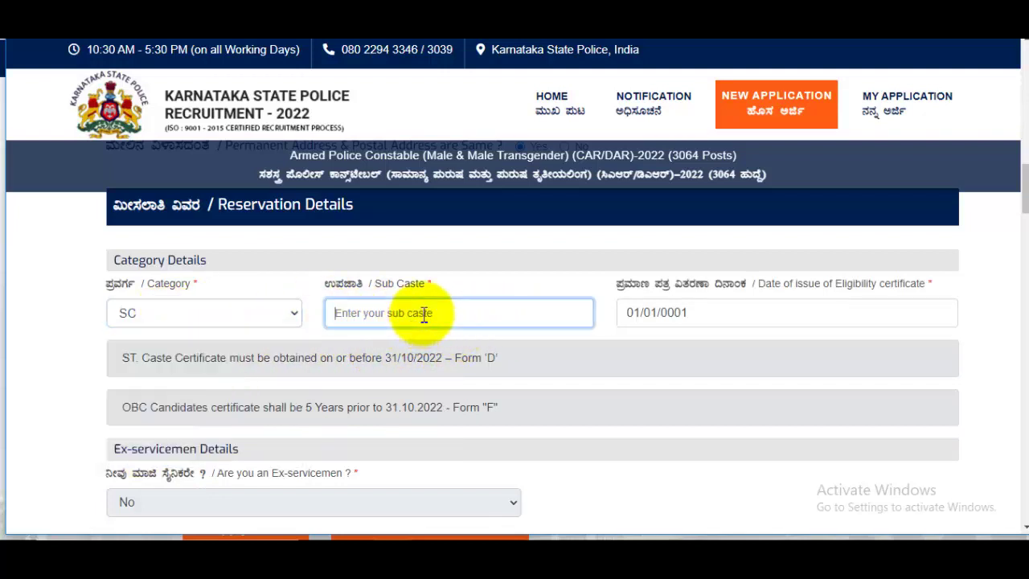
click(807, 315)
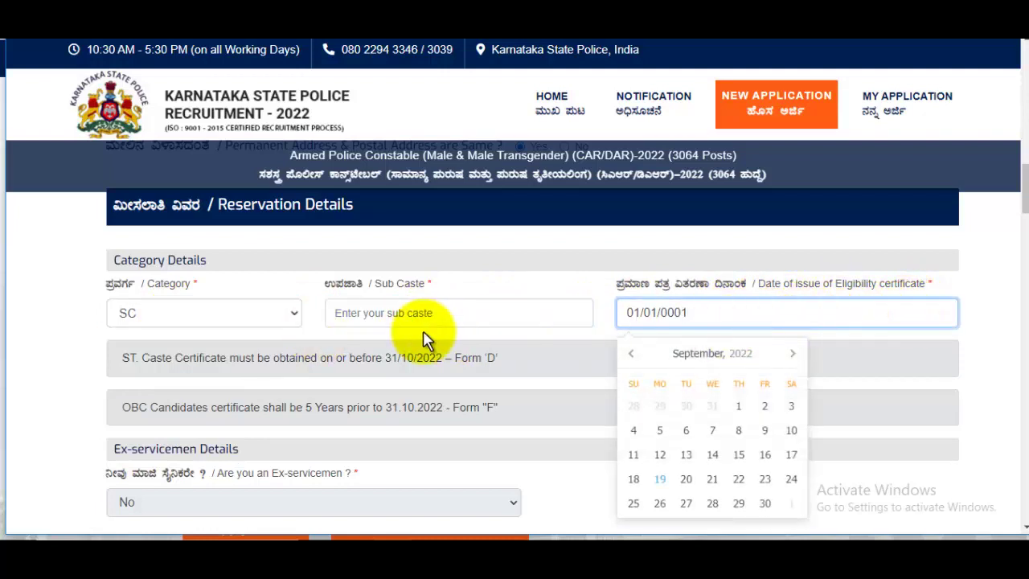
click(179, 319)
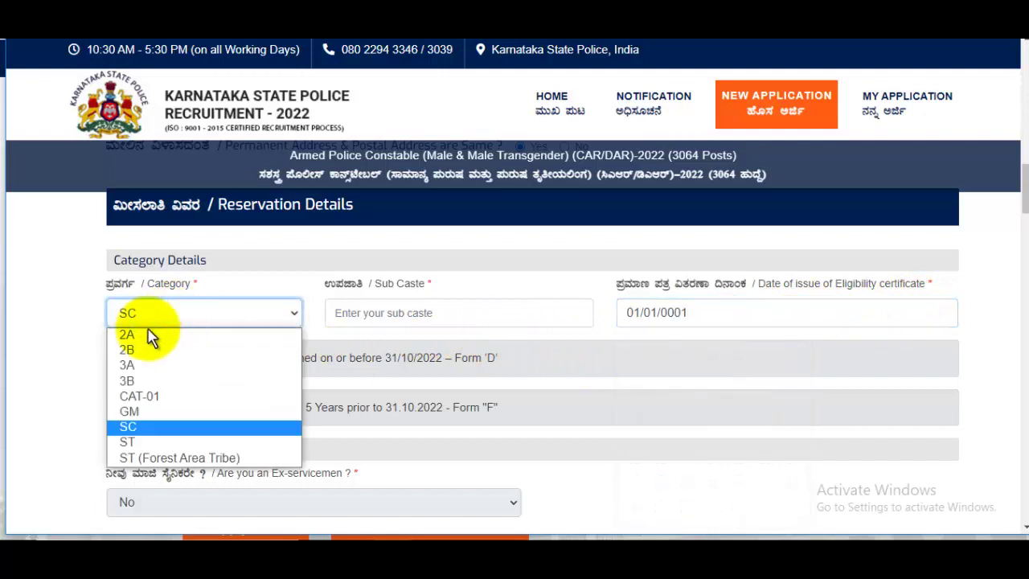
click(142, 381)
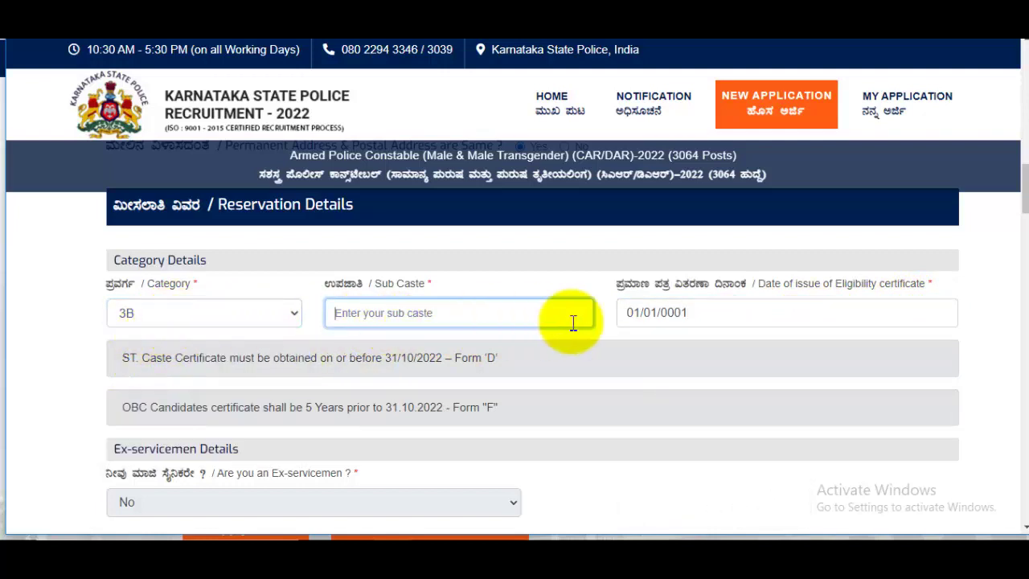
click(724, 318)
click(129, 325)
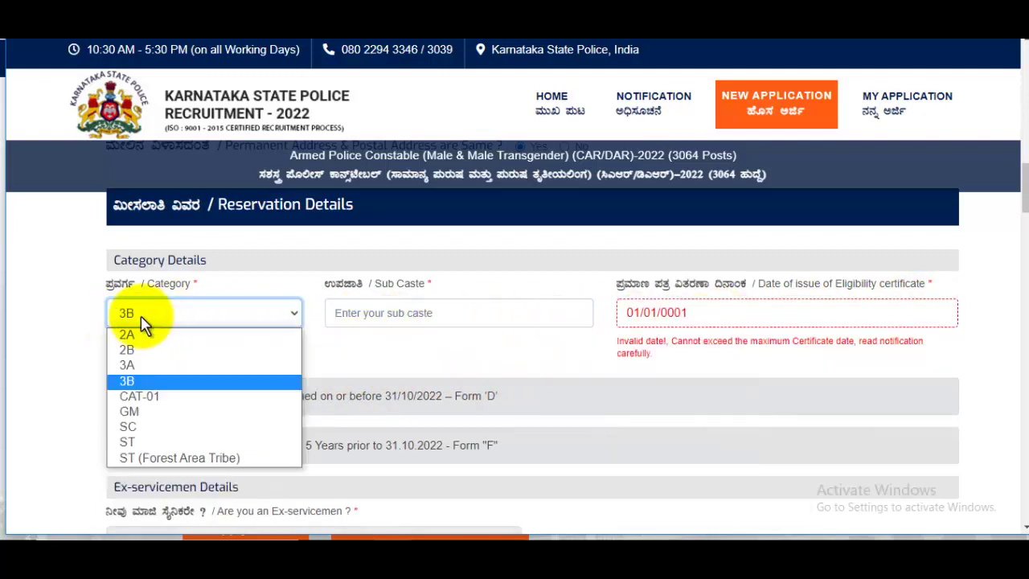
click(455, 350)
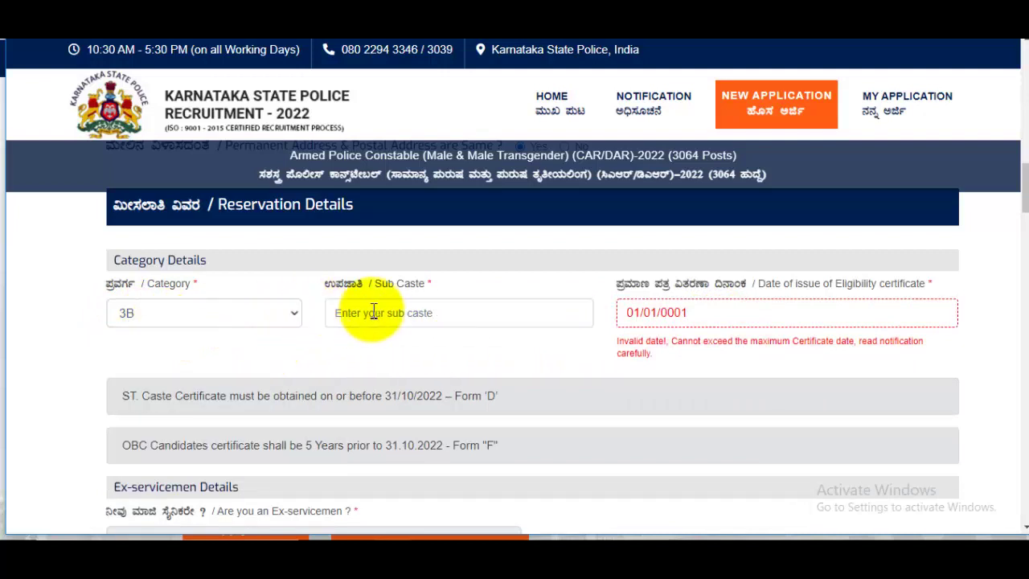
scroll(438, 320, down, 2)
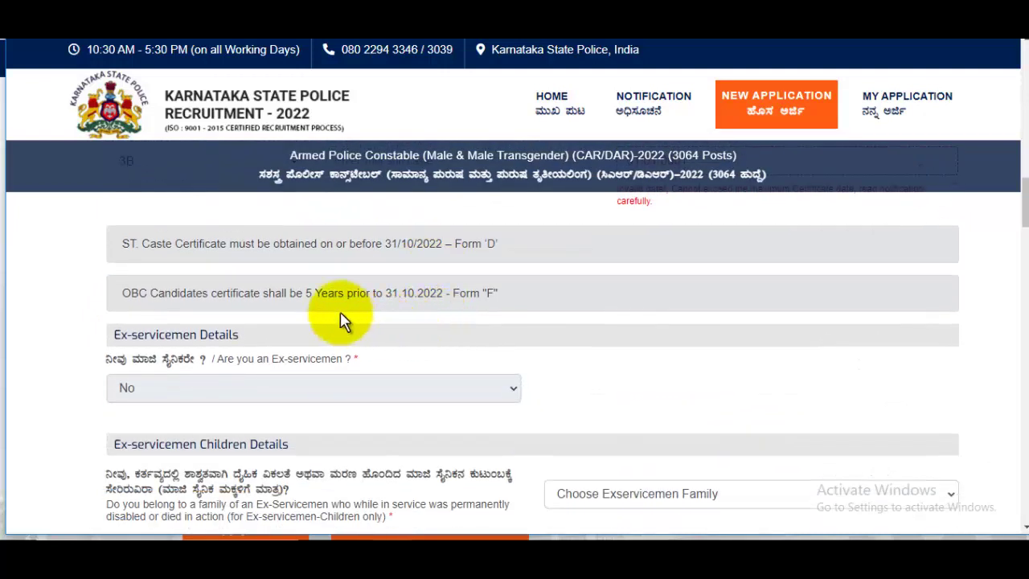
- Answer No to Ex-servicemen Family and Kannada Medium reservation
scroll(227, 295, down, 1)
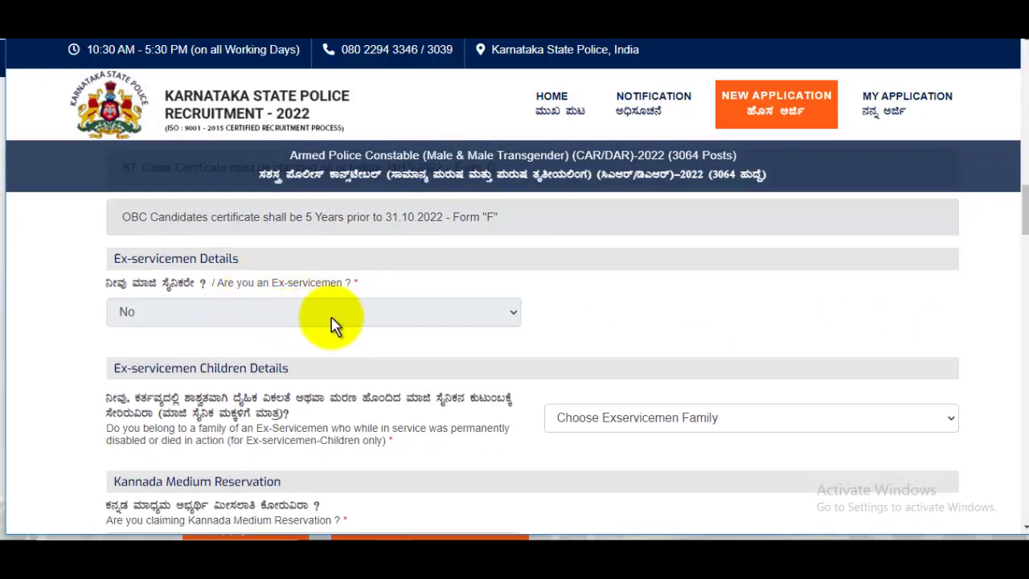
scroll(756, 316, down, 2)
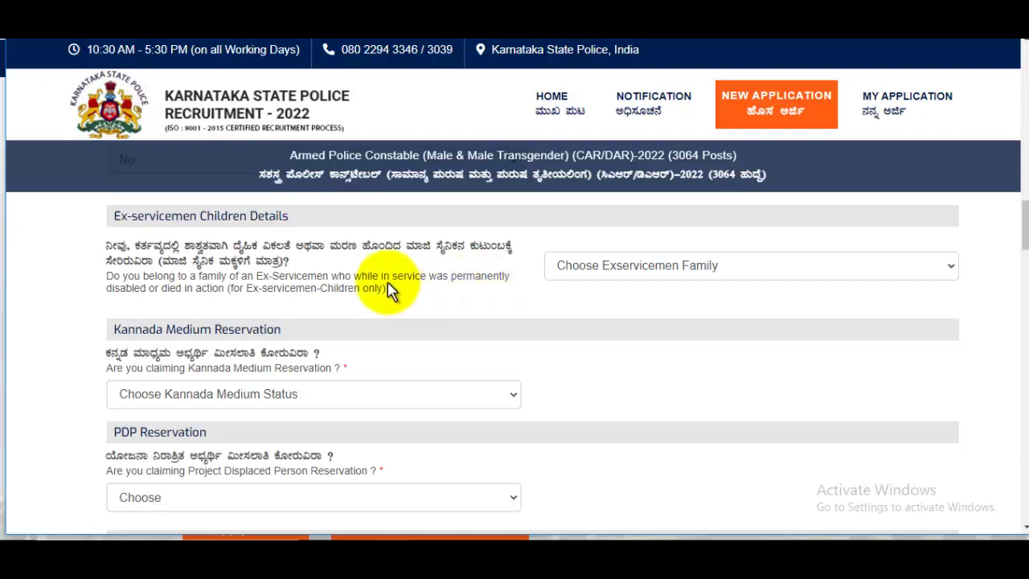
click(656, 267)
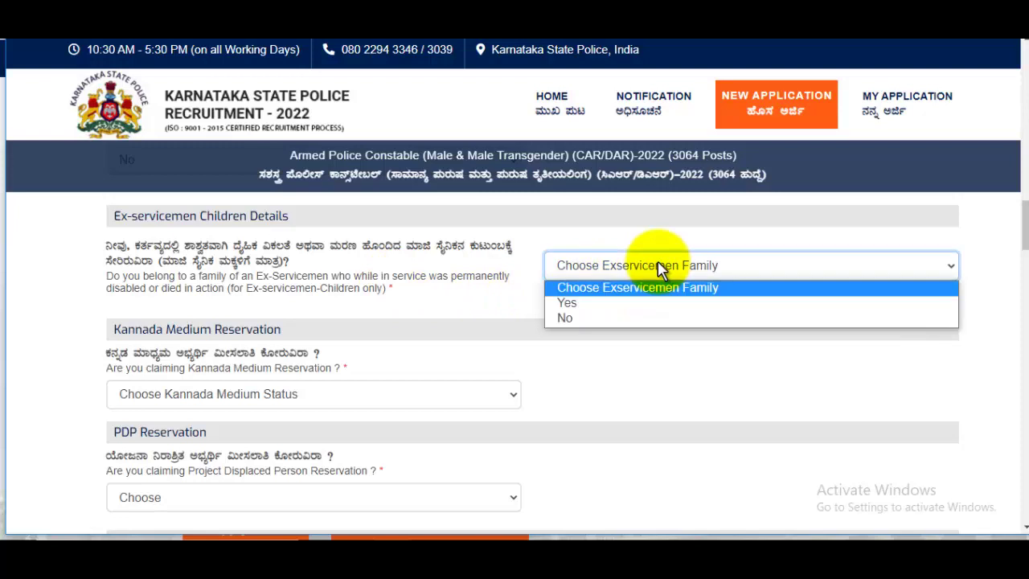
click(593, 318)
scroll(450, 310, down, 1)
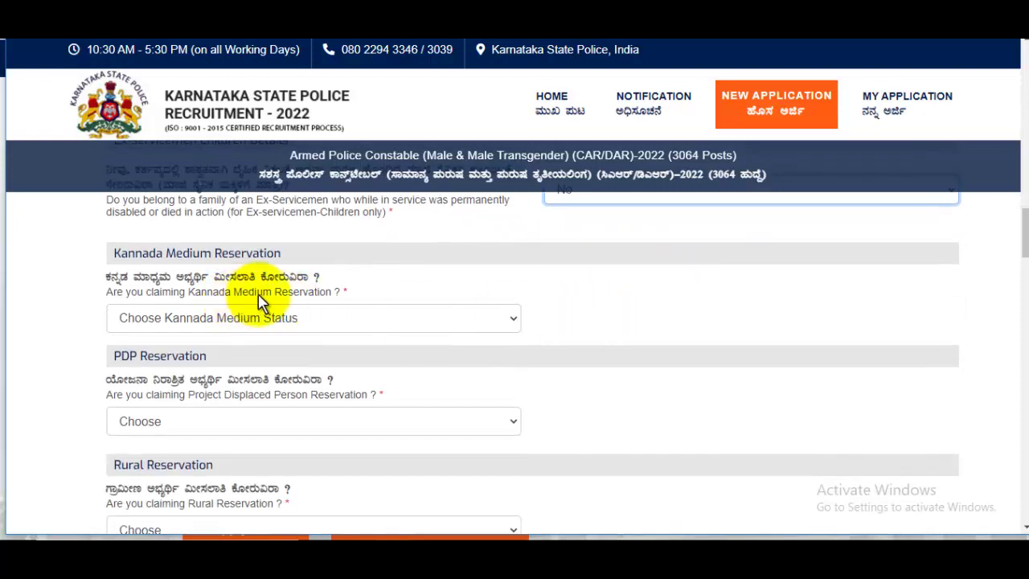
click(278, 318)
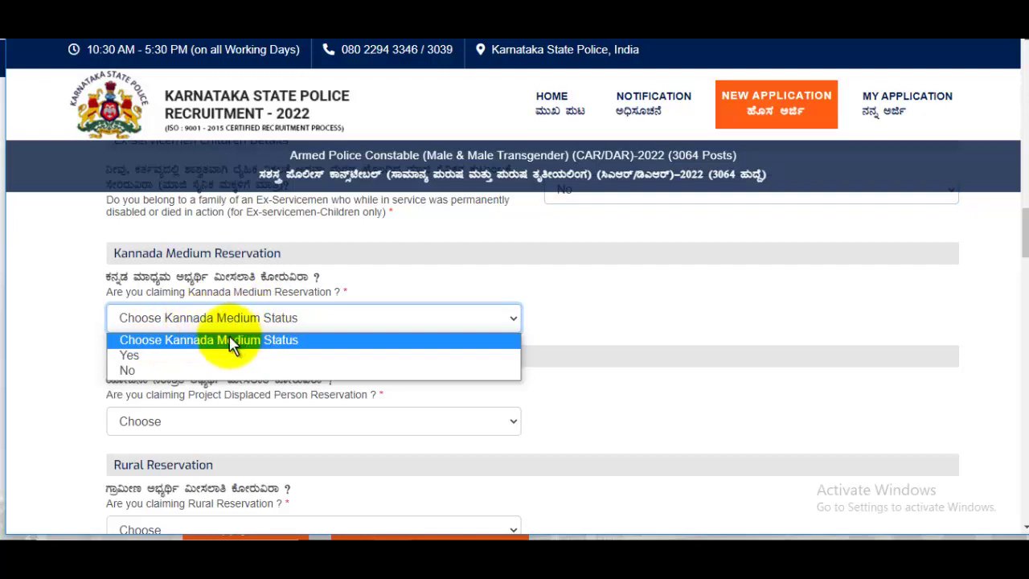
click(167, 354)
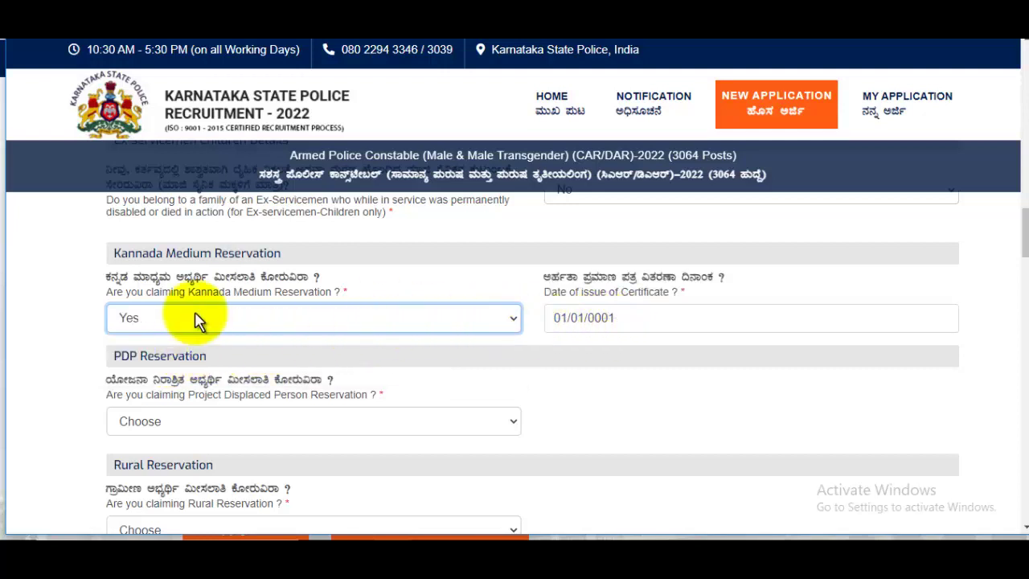
click(671, 322)
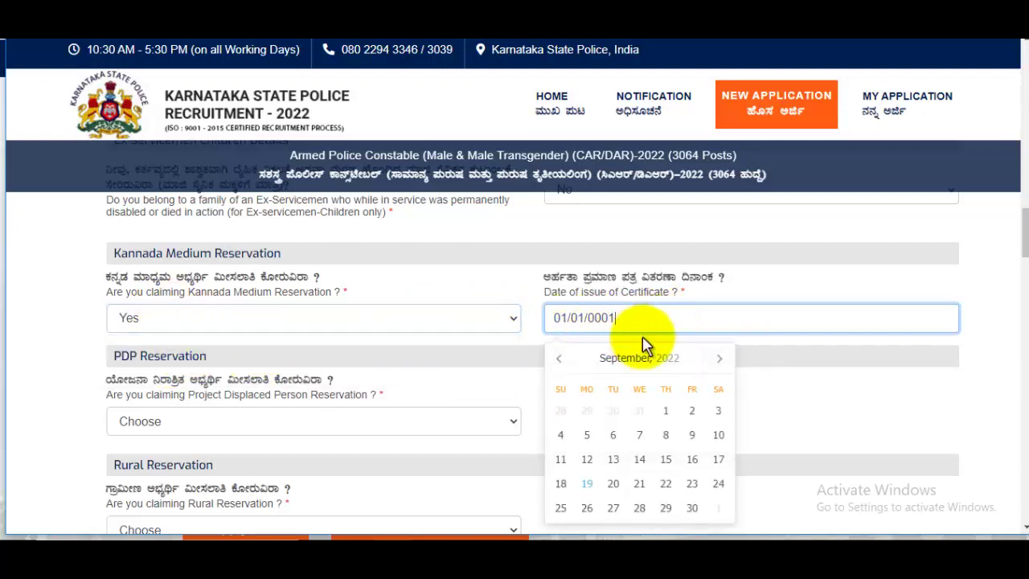
click(149, 320)
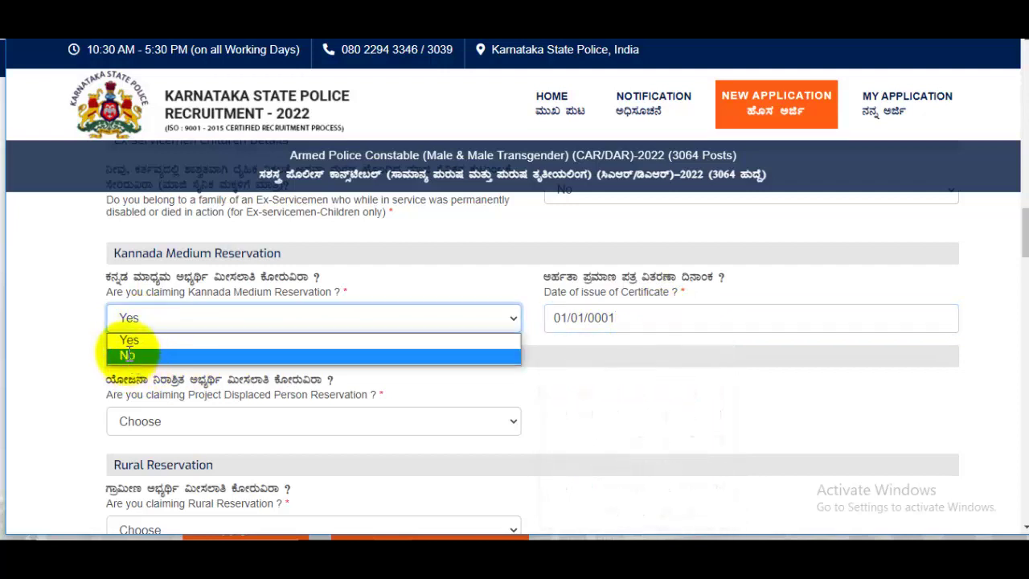
click(130, 356)
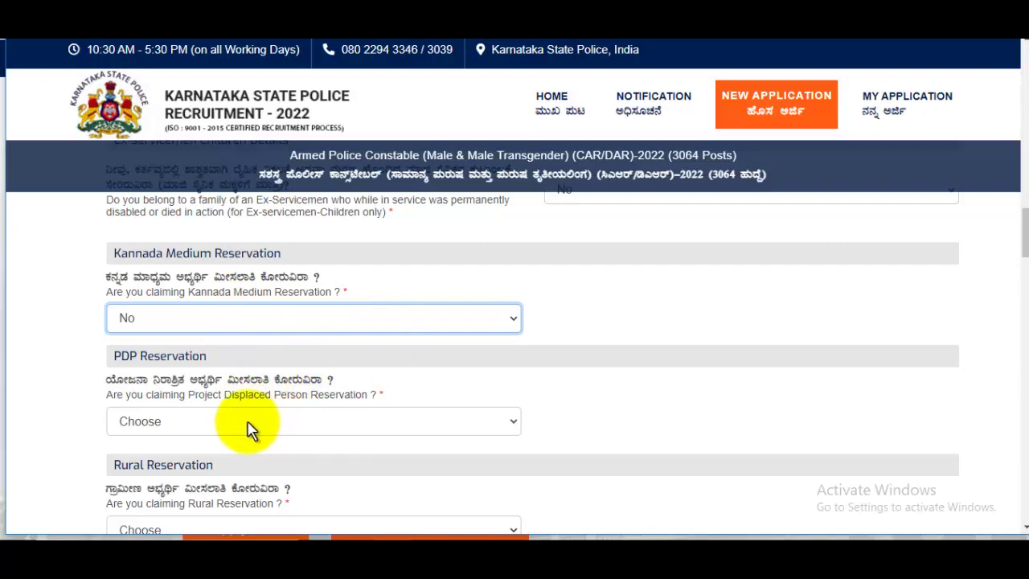
- Answer No to PDP, Rural and Transgender reservation
click(245, 425)
click(173, 472)
scroll(413, 349, down, 2)
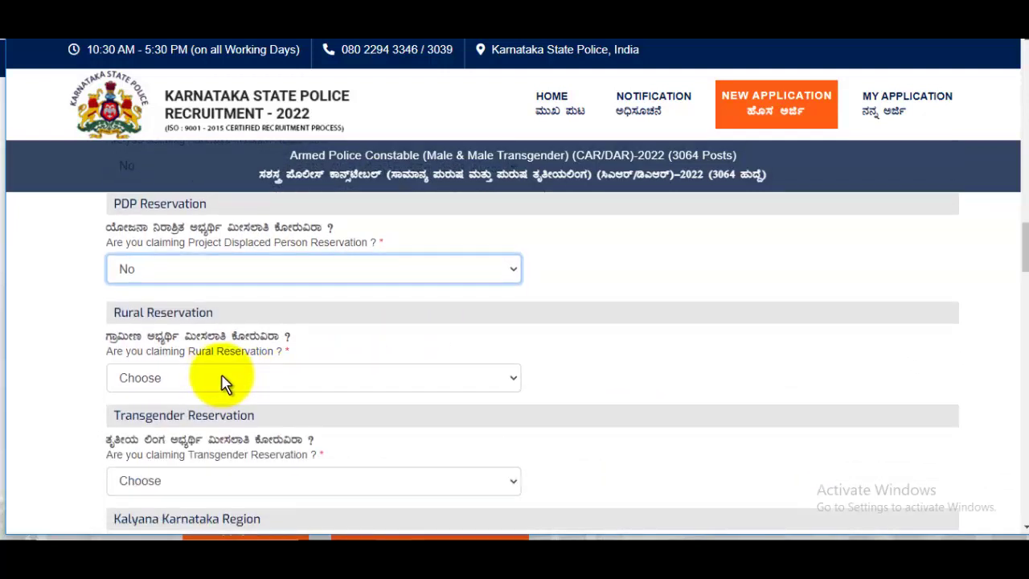
click(197, 382)
click(139, 429)
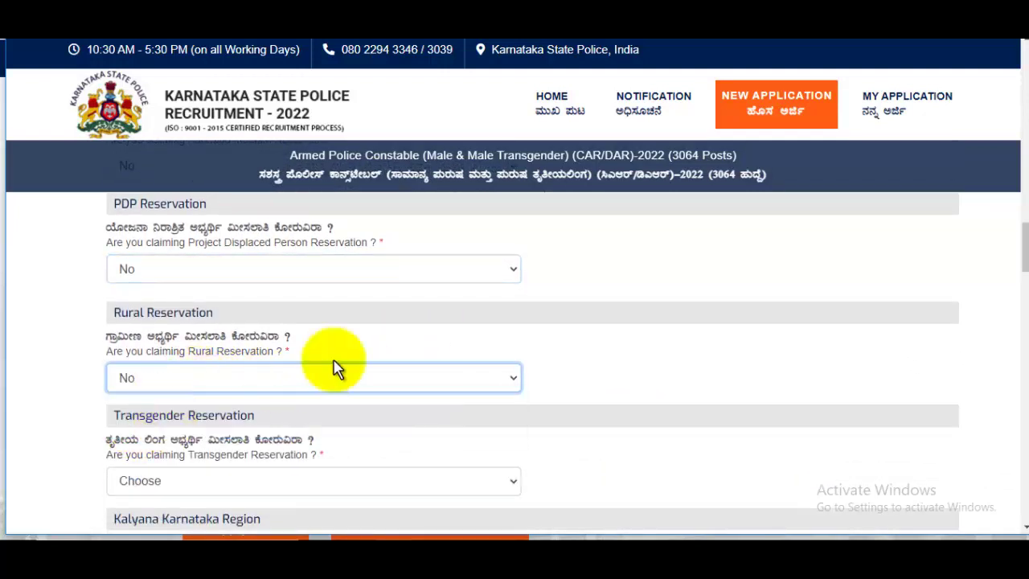
scroll(336, 369, down, 1)
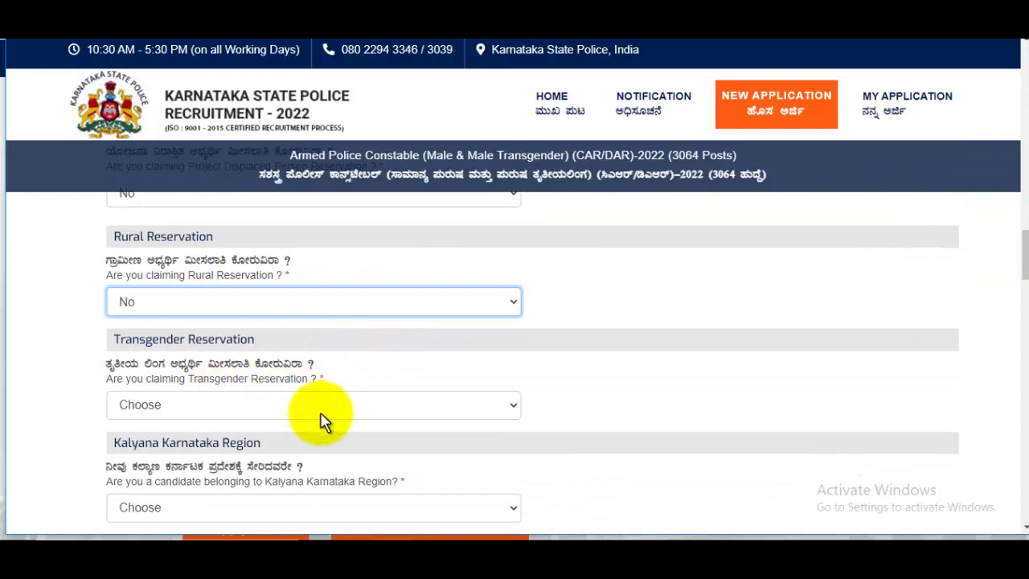
click(193, 412)
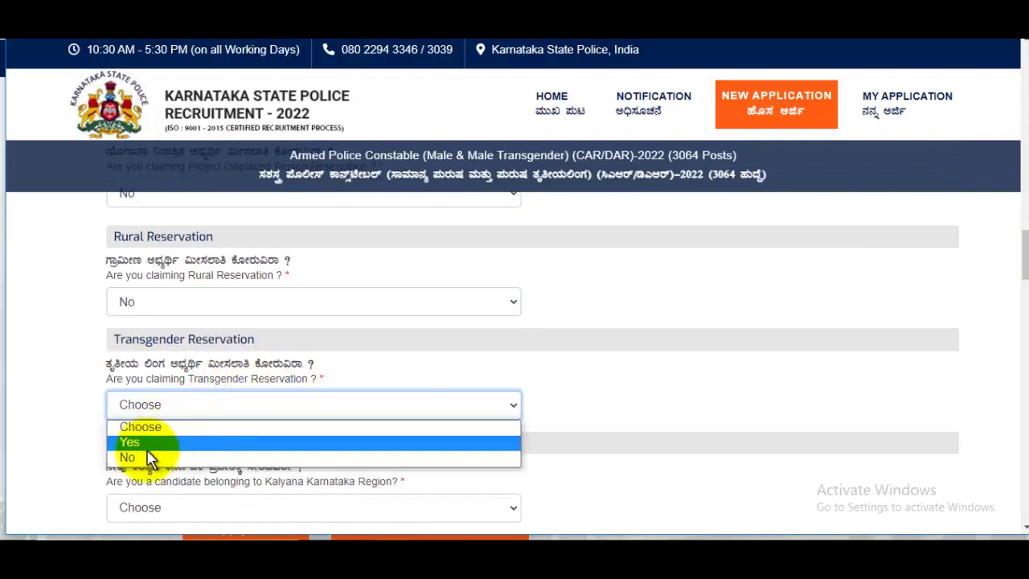
click(172, 455)
- Answer No to the Kalyana Karnataka Region and Government Employee questions
scroll(391, 361, down, 2)
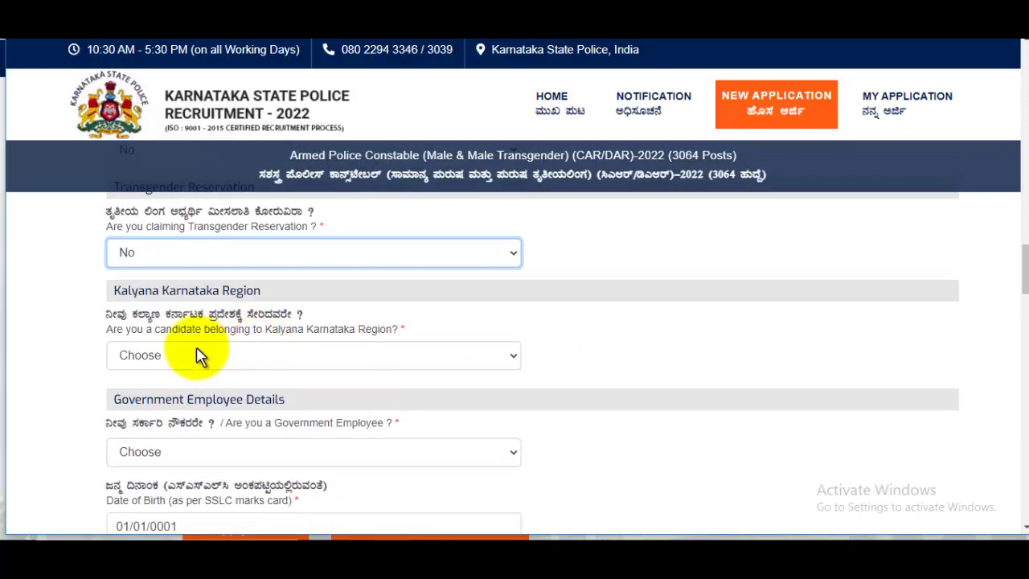
click(294, 351)
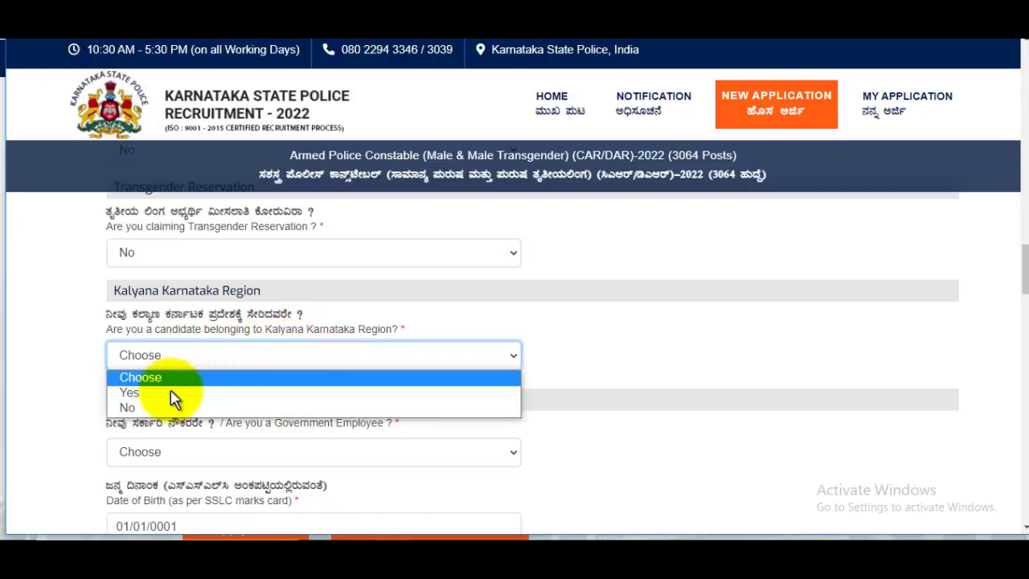
click(135, 406)
scroll(421, 349, down, 1)
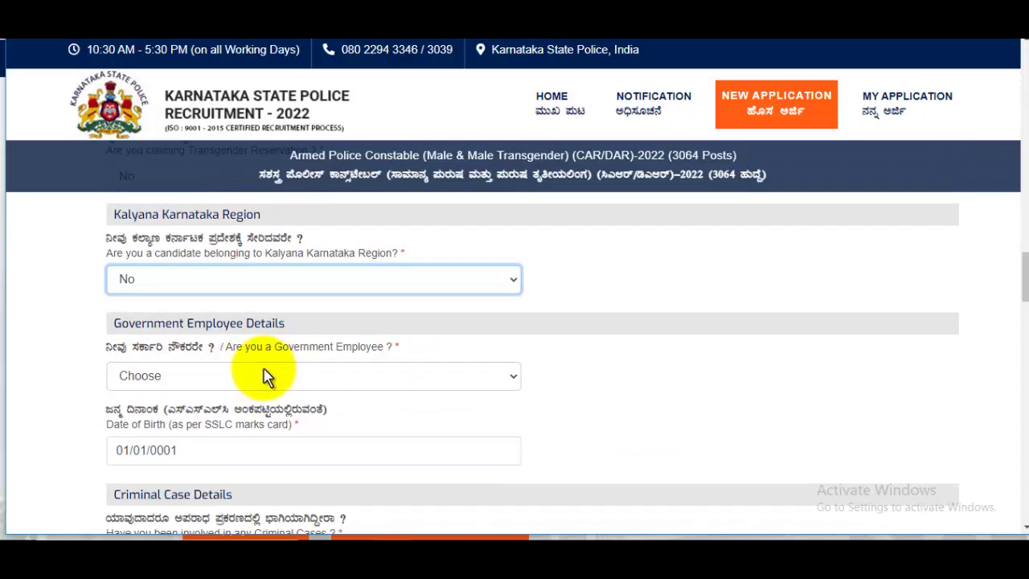
click(213, 378)
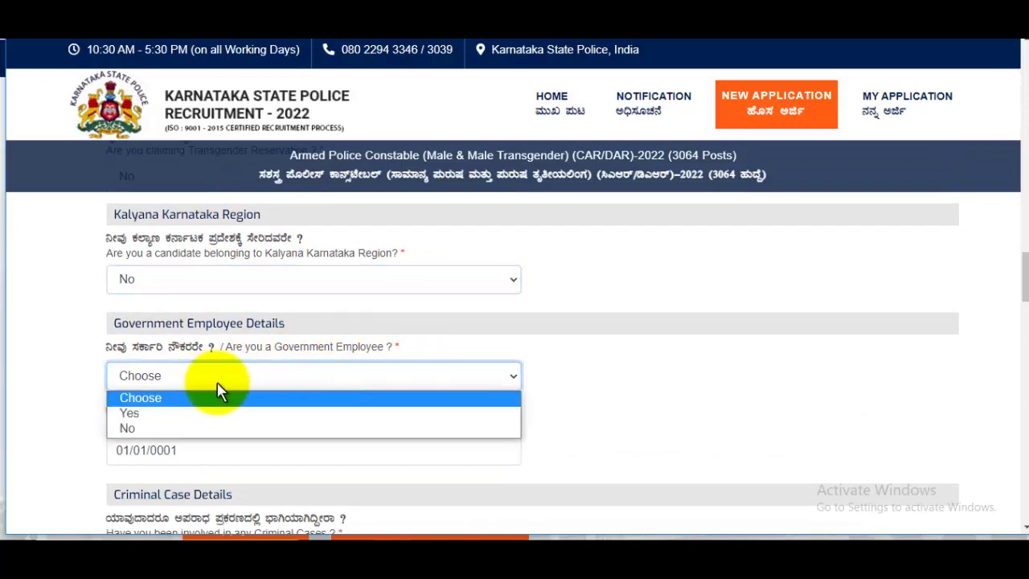
click(139, 430)
scroll(395, 356, down, 2)
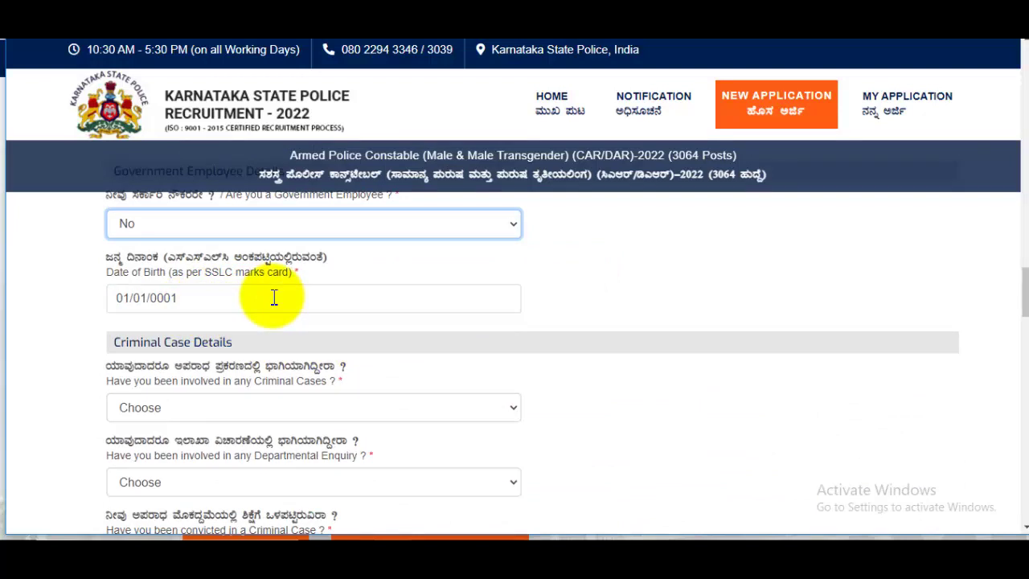
- Set the date of birth to 2 May 2000 in the date picker
click(211, 303)
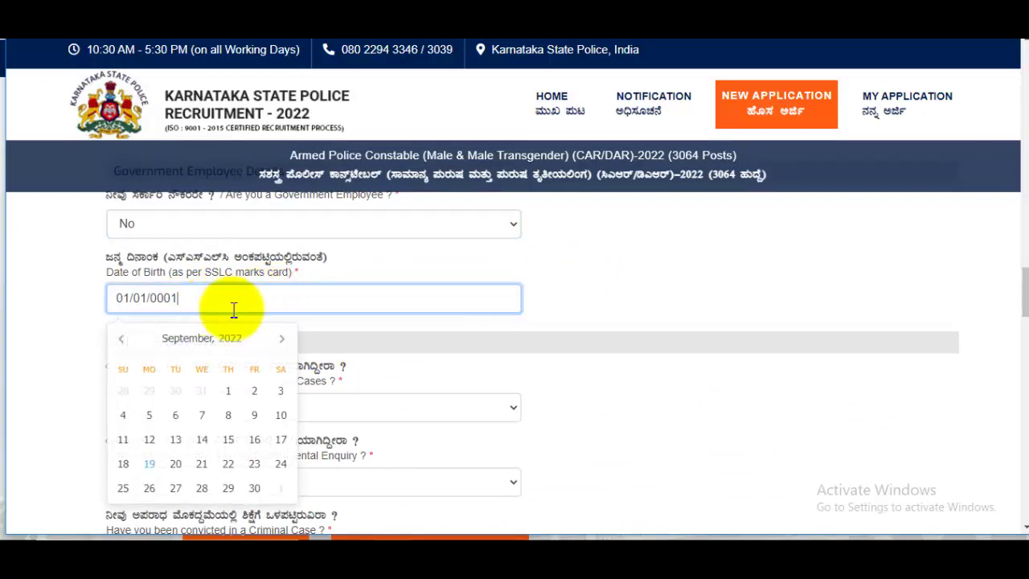
click(202, 338)
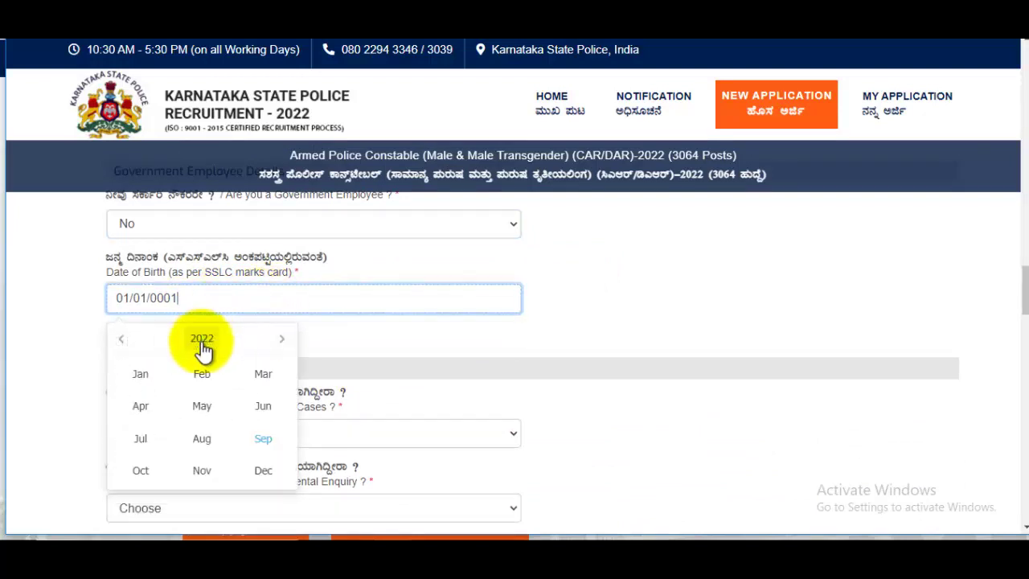
click(119, 341)
click(119, 341)
click(201, 339)
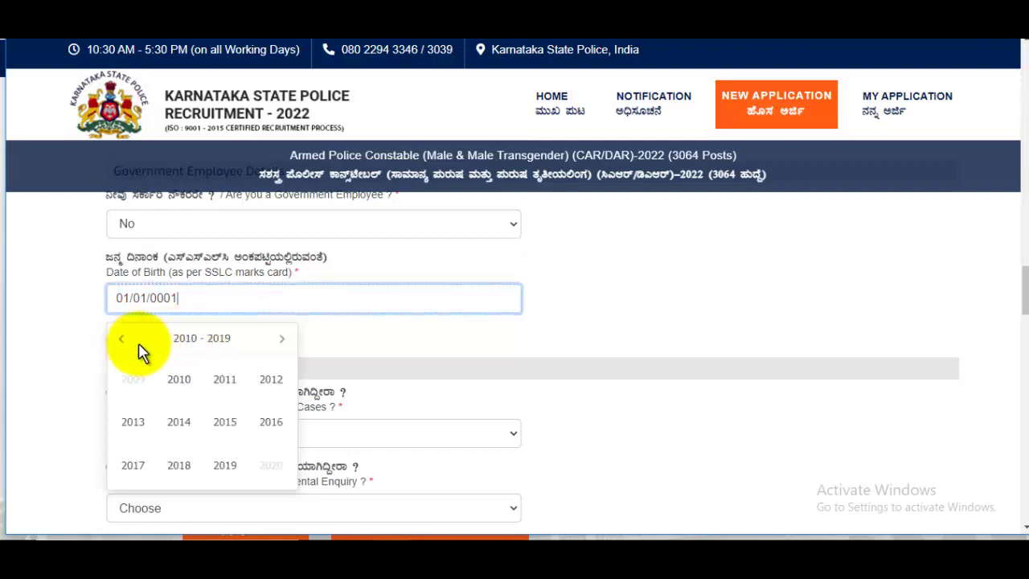
click(122, 340)
click(122, 341)
click(122, 341)
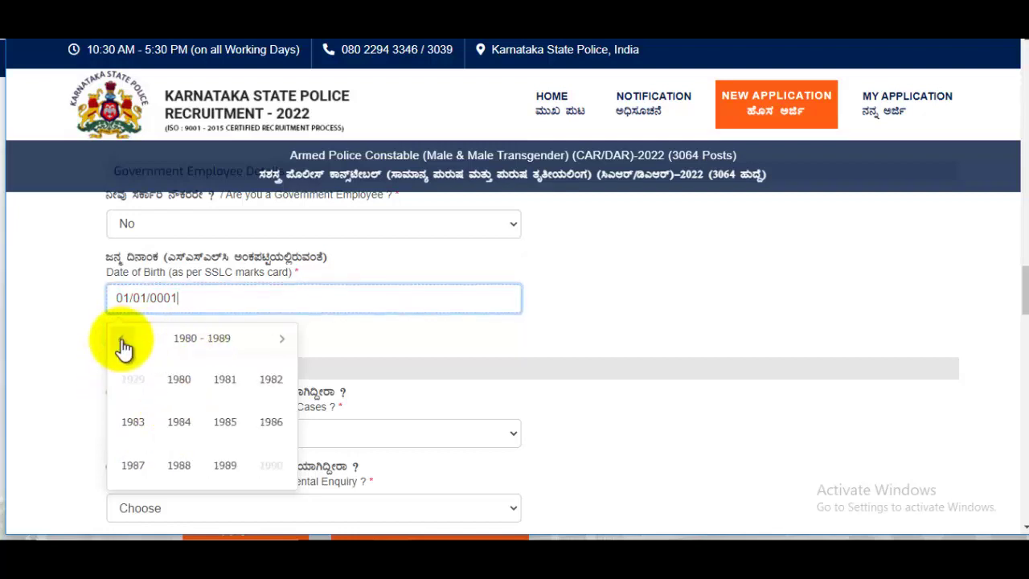
click(283, 341)
click(283, 341)
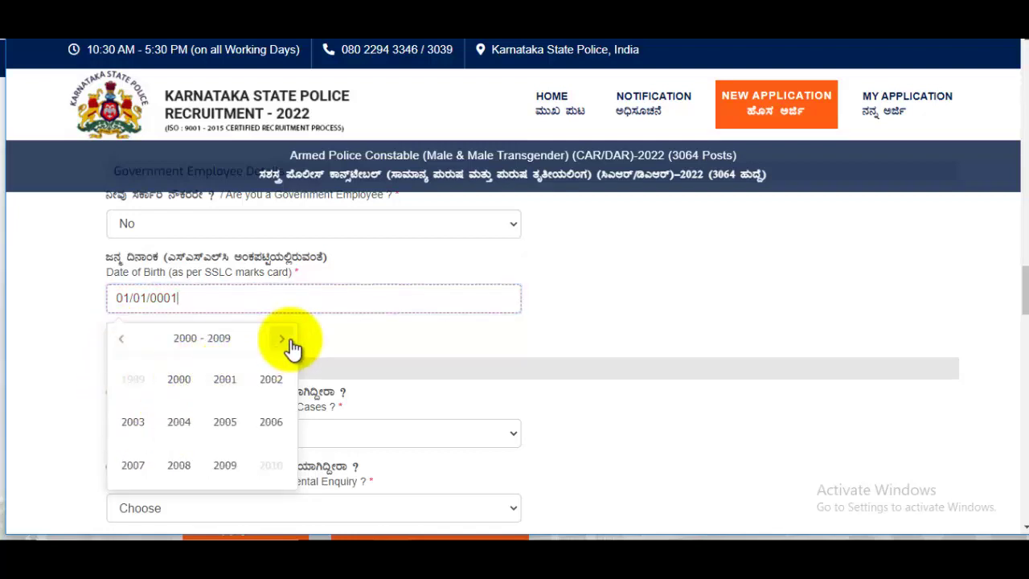
click(179, 383)
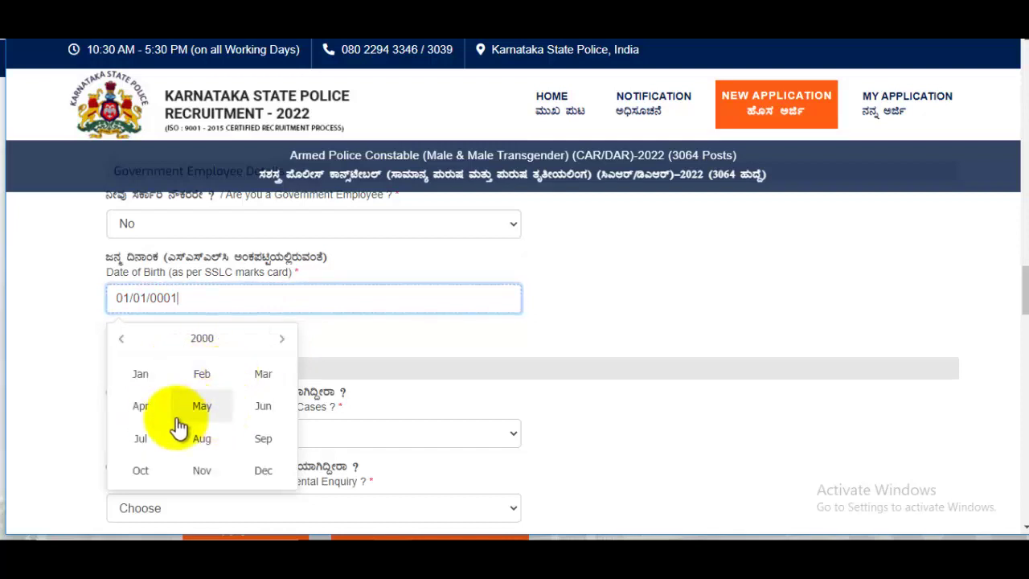
click(202, 406)
click(175, 391)
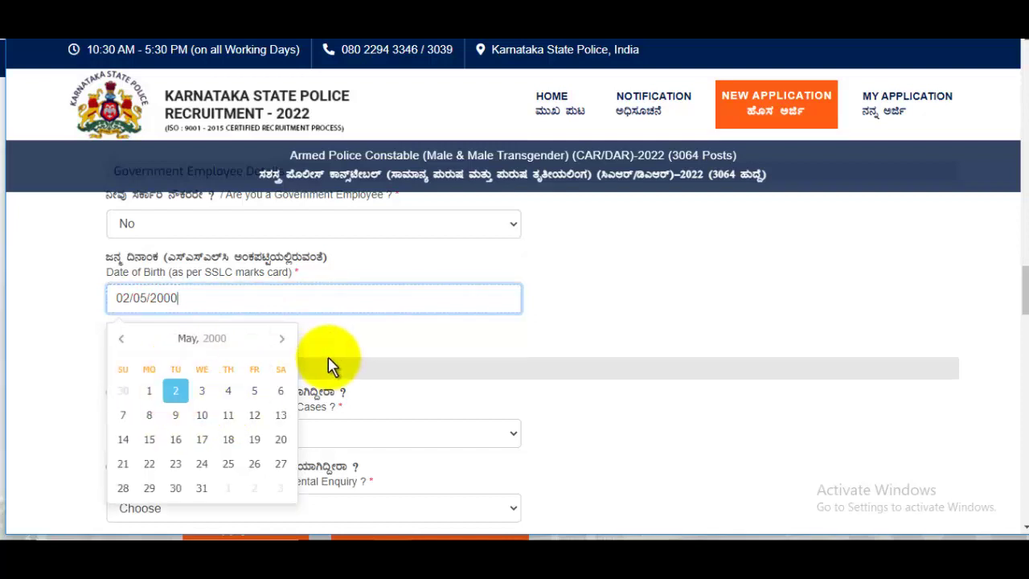
scroll(345, 345, down, 2)
scroll(423, 263, down, 1)
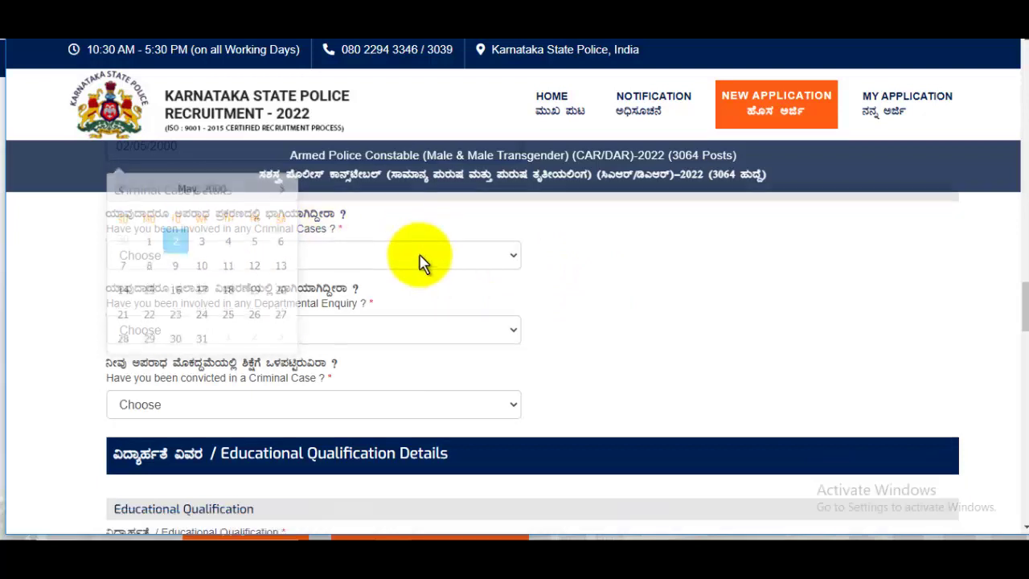
scroll(229, 330, up, 1)
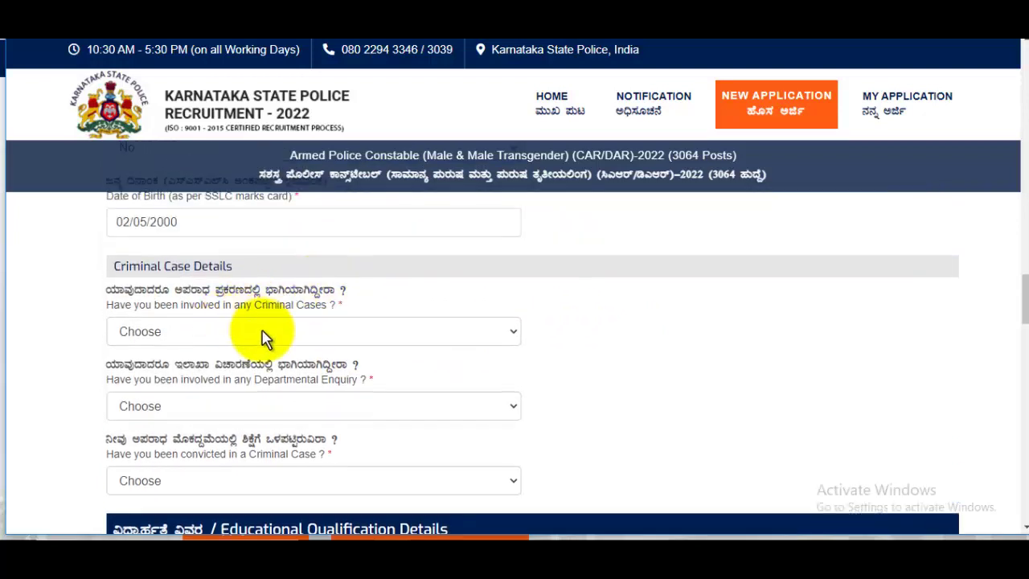
- Answer No to the criminal cases, departmental enquiry and criminal conviction questions
click(217, 335)
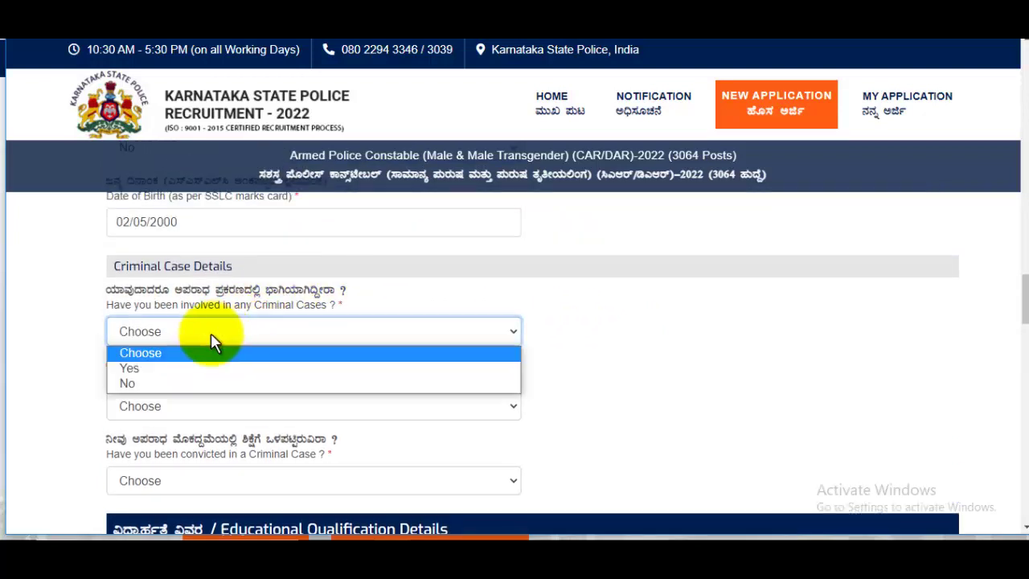
click(143, 386)
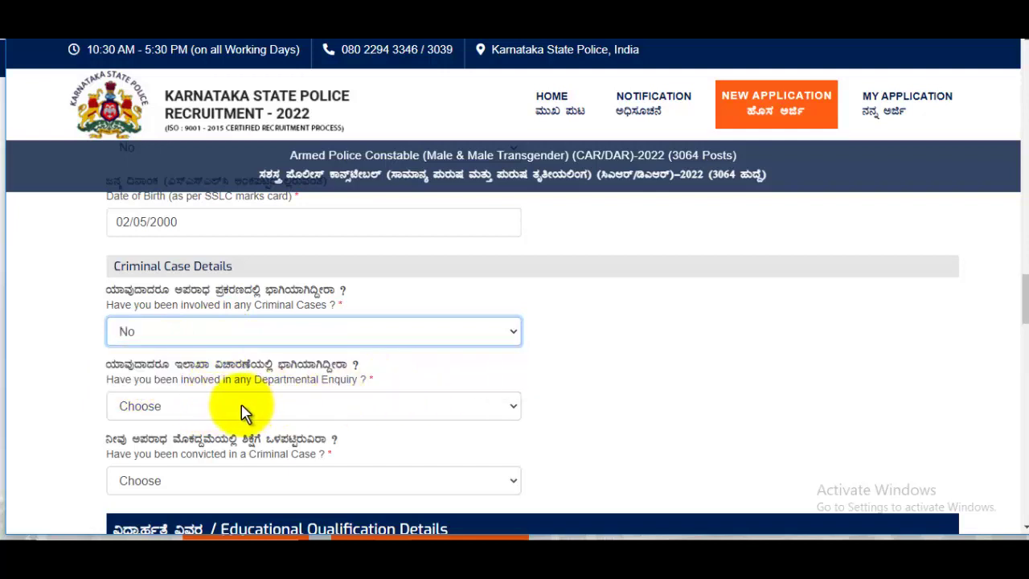
click(214, 410)
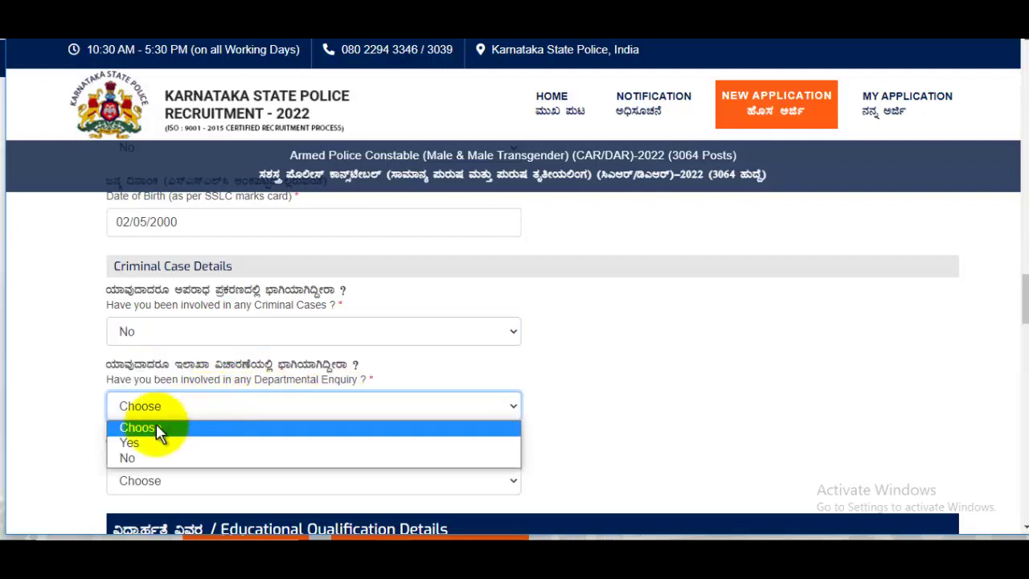
click(131, 459)
scroll(322, 354, down, 1)
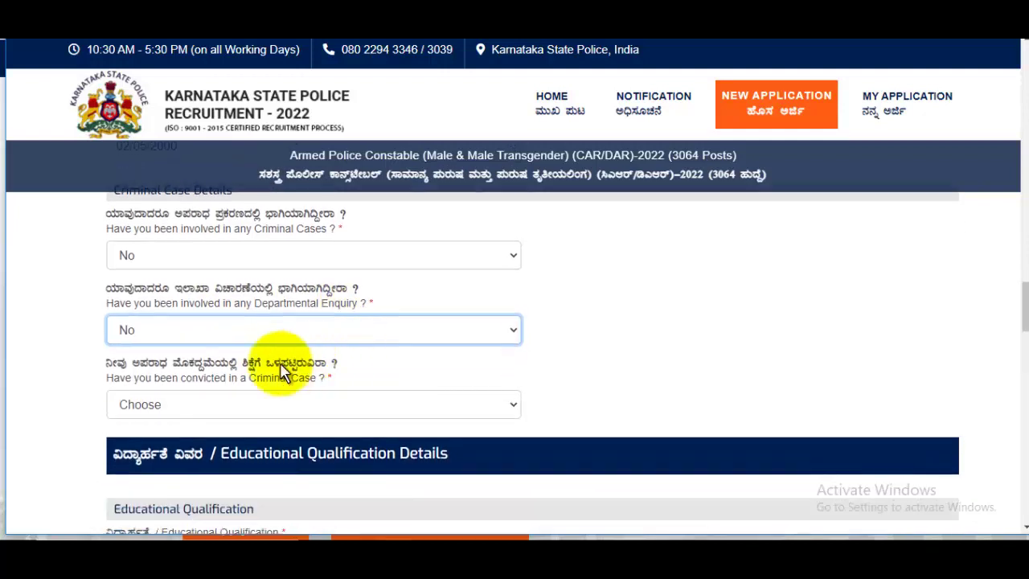
click(215, 410)
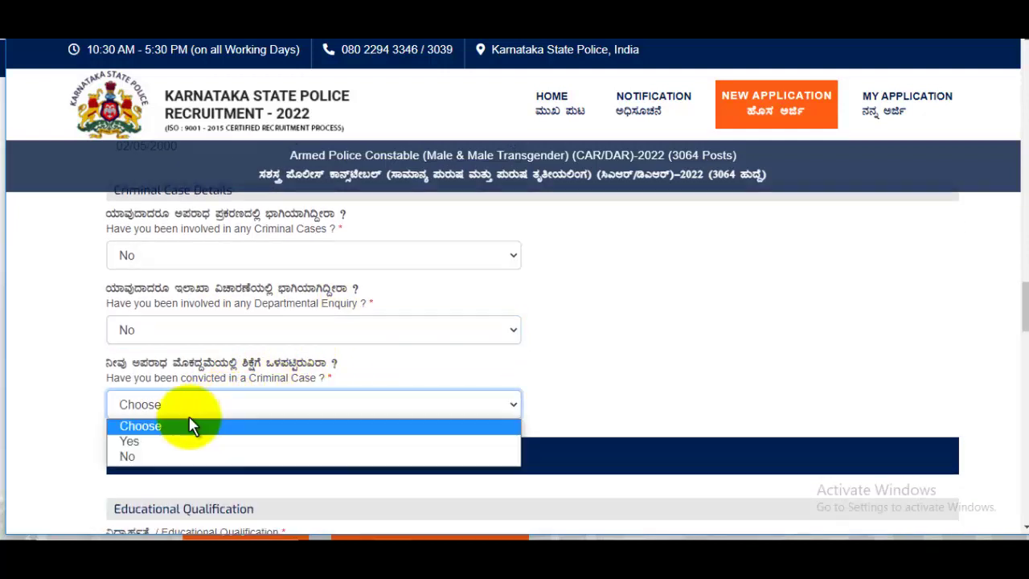
click(136, 456)
scroll(357, 386, down, 2)
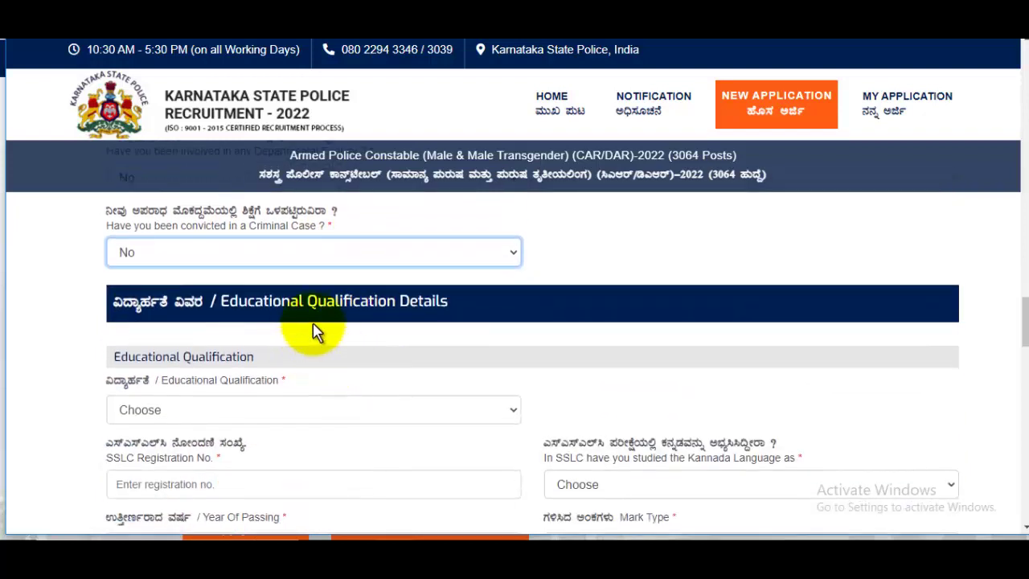
- Set the educational qualification to SSLC-STATE BOARD
scroll(474, 320, down, 2)
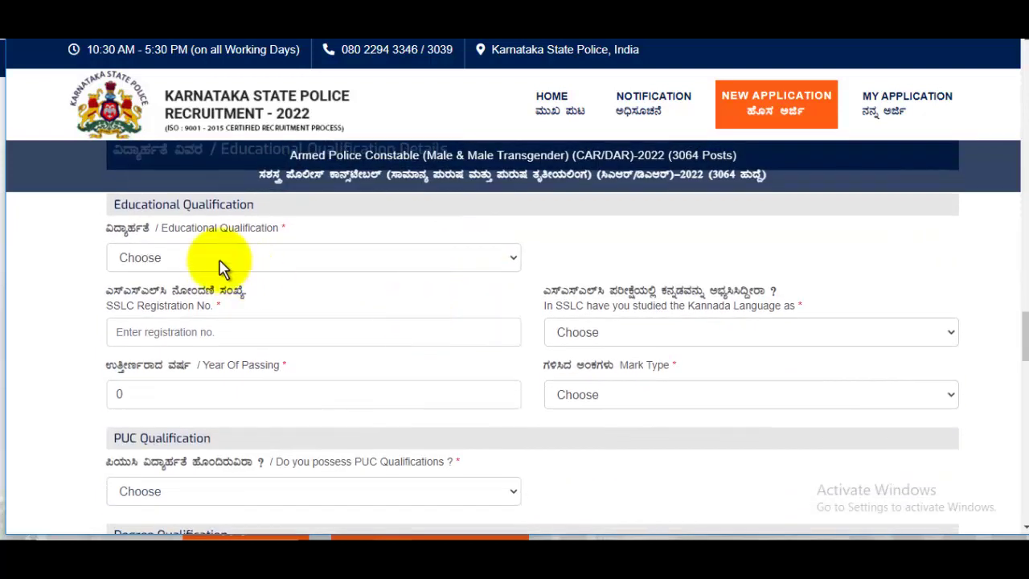
click(169, 257)
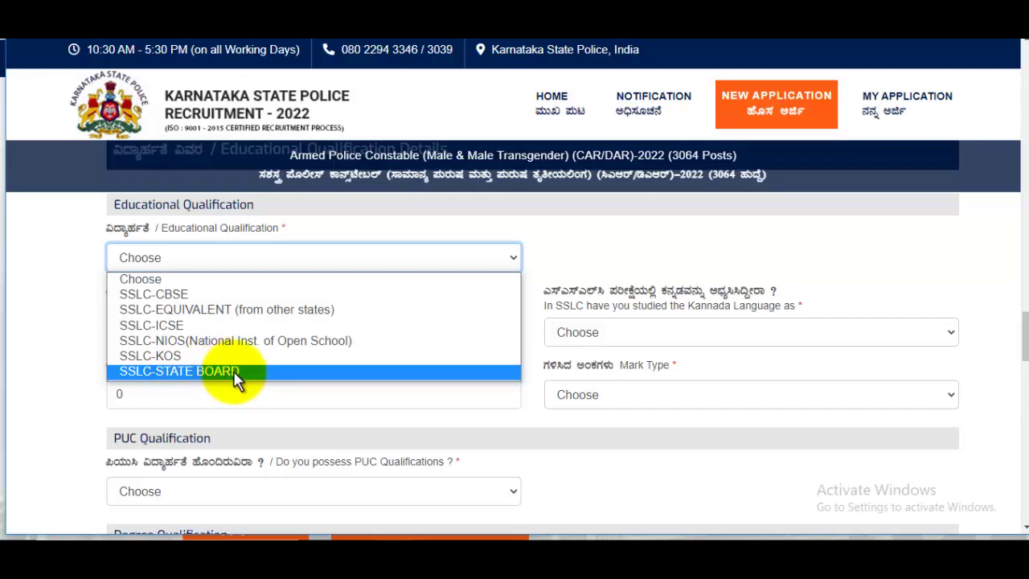
click(235, 372)
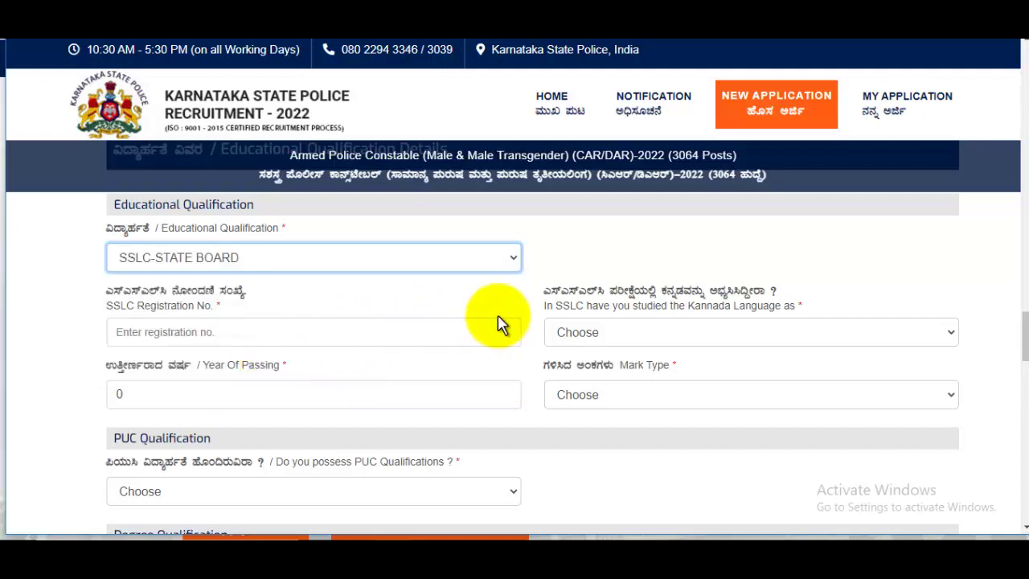
click(211, 338)
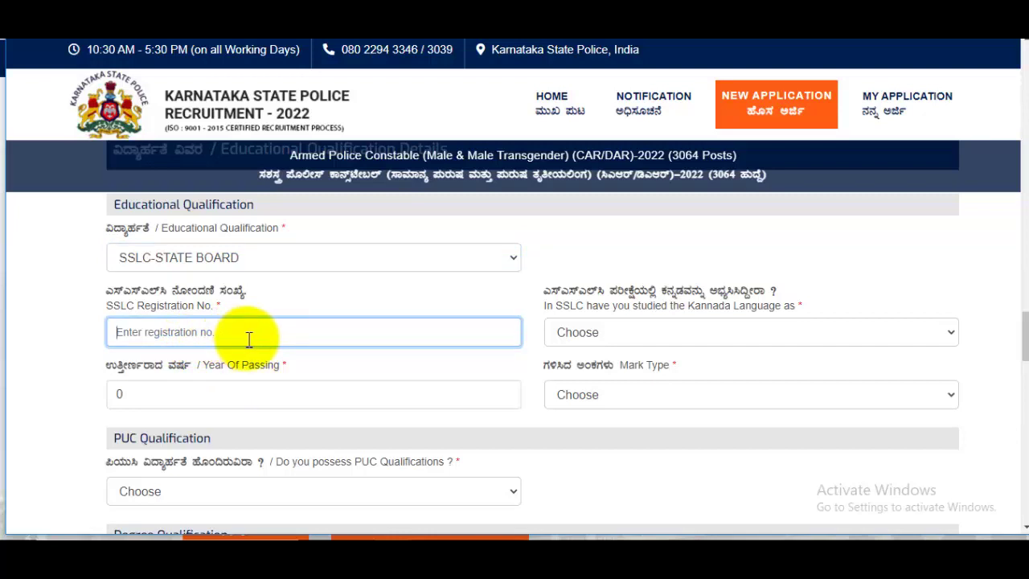
- Record Kannada as studied as First Language
click(657, 333)
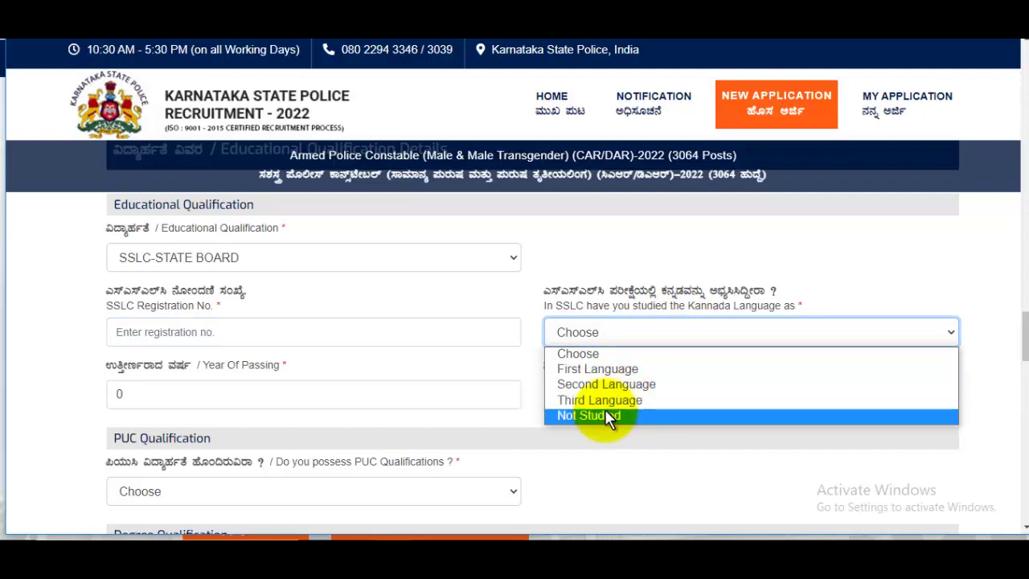
click(610, 370)
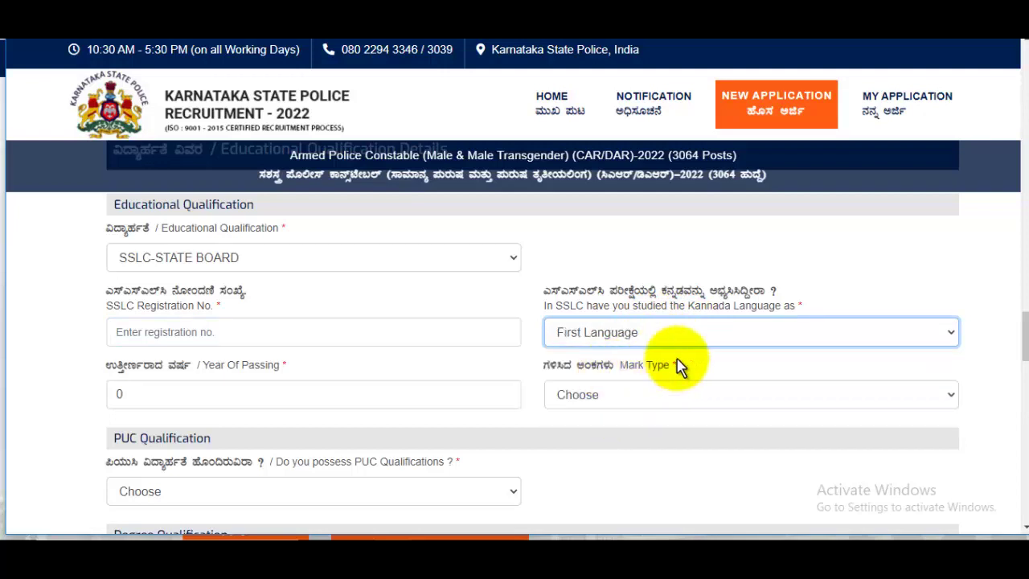
click(259, 403)
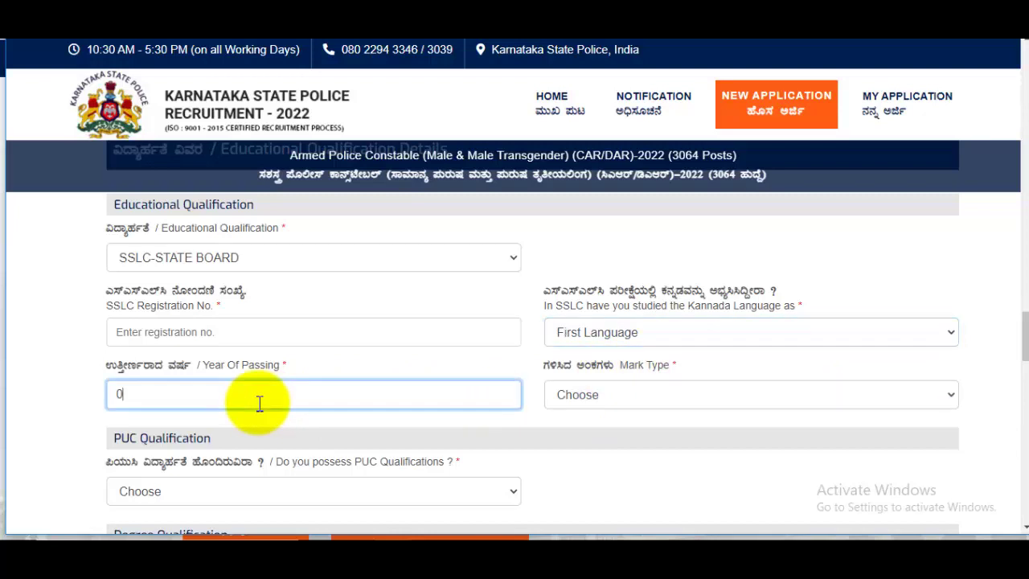
- Enter 2016 as the SSLC Year Of Passing and choose Marks as the mark type
key(BackSpace)
scroll(258, 410, down, 2)
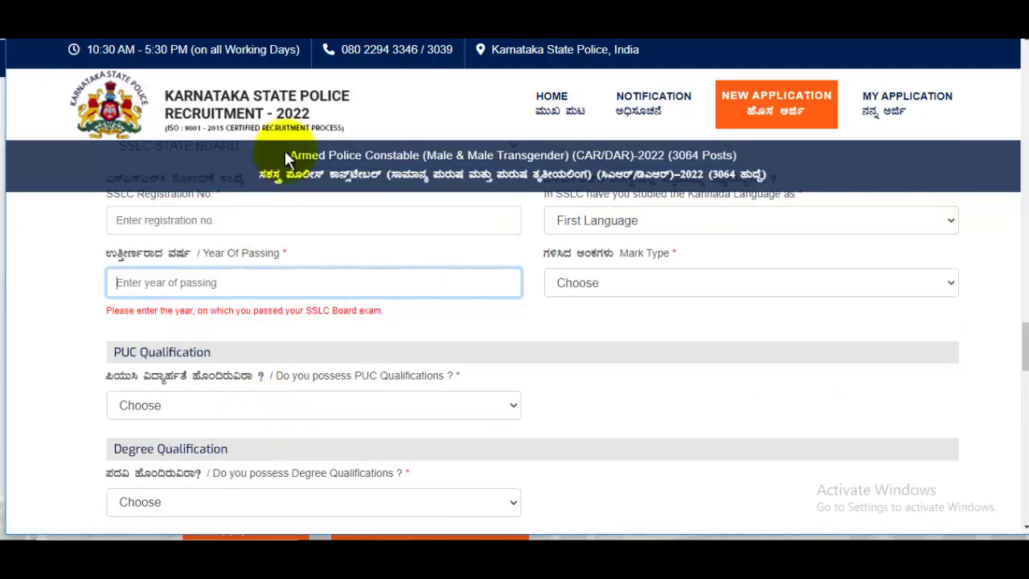
text(2016)
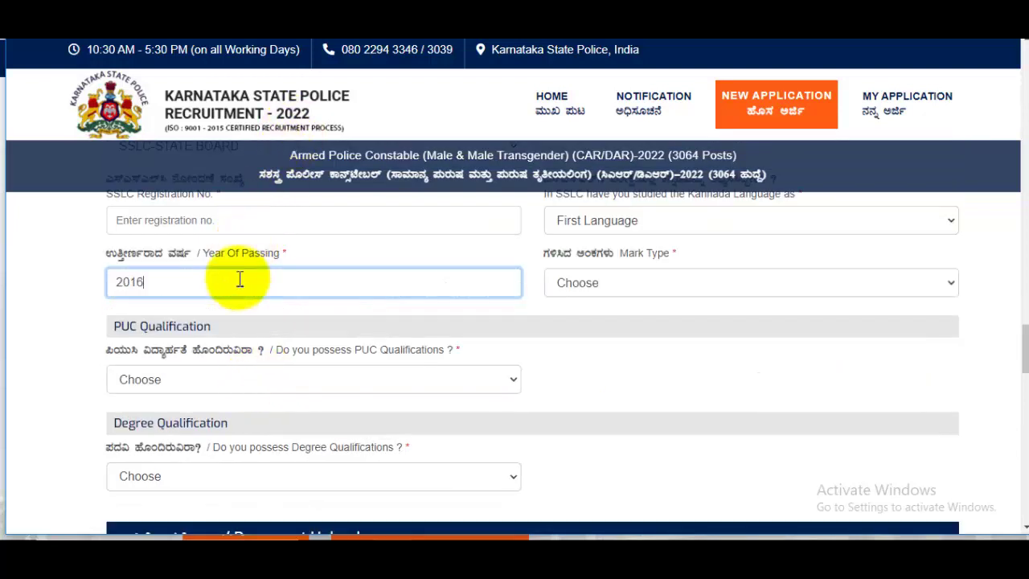
click(673, 283)
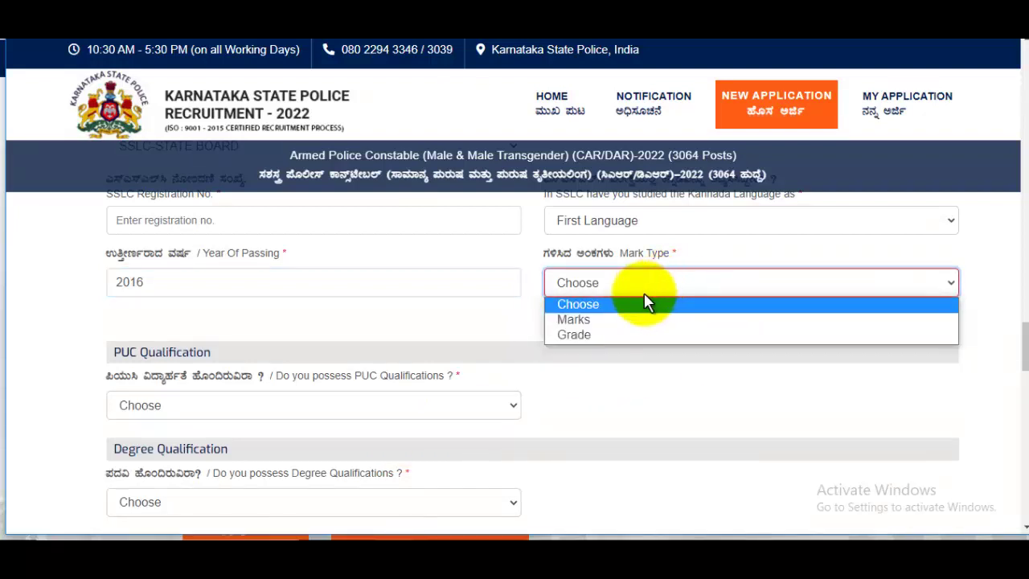
click(592, 322)
- Enter 600 as maximum marks and 587 as secured marks
click(156, 356)
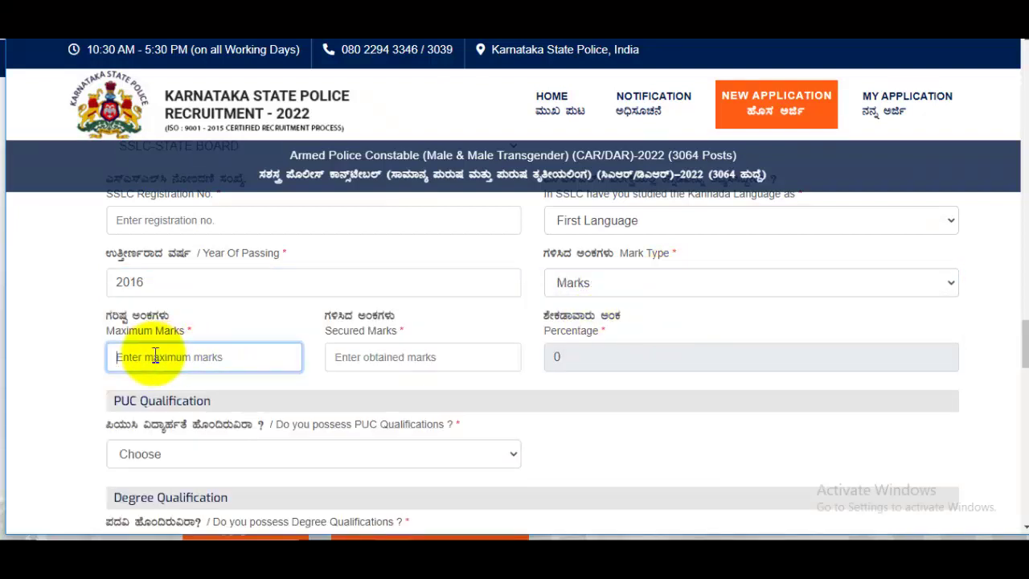
text(600)
click(392, 356)
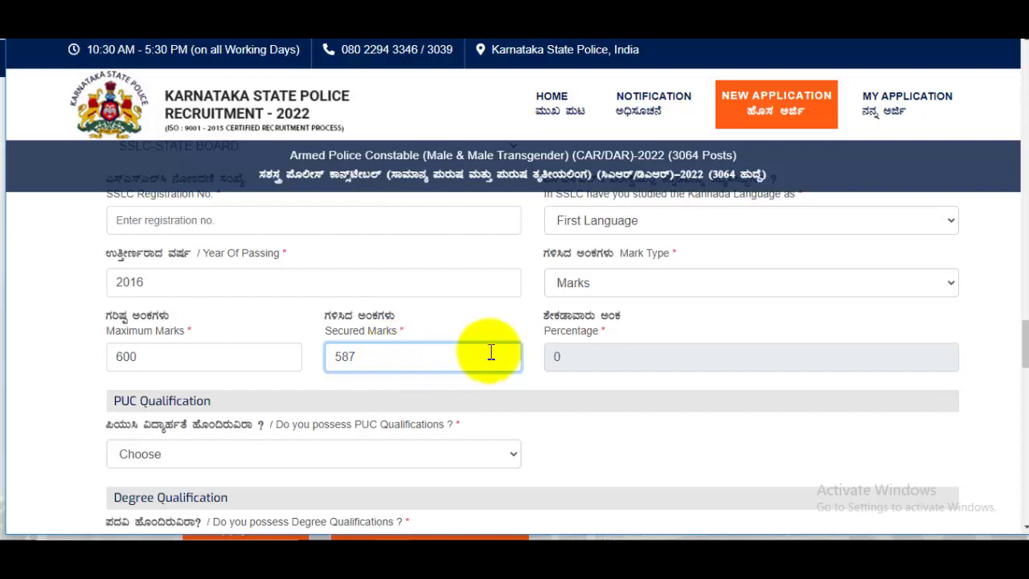
scroll(305, 403, down, 1)
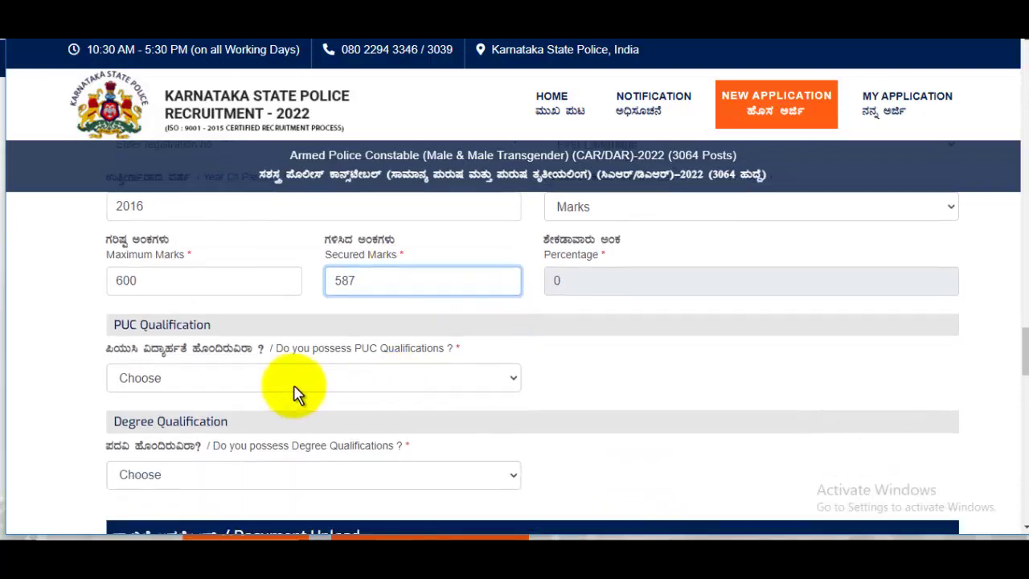
click(295, 394)
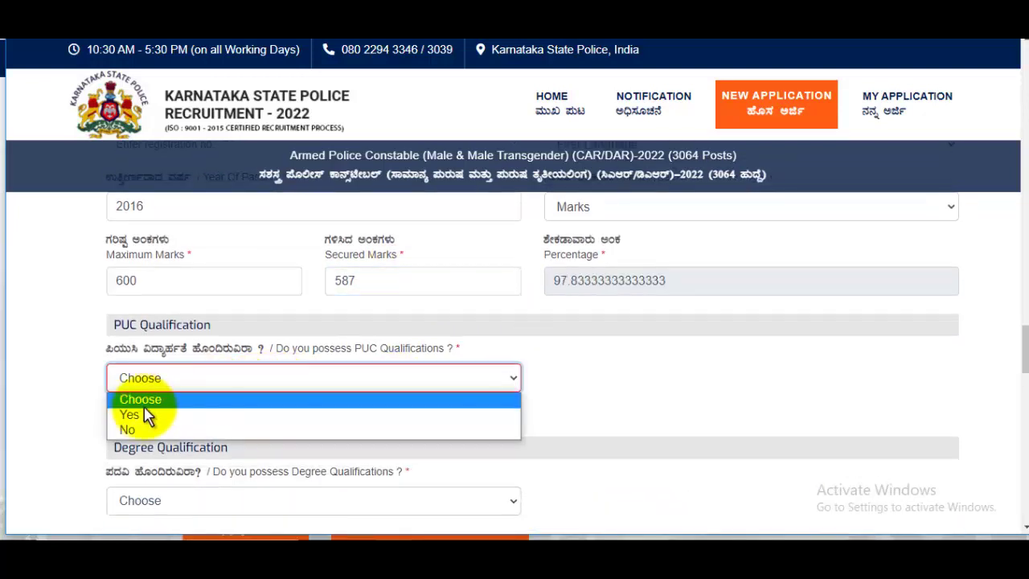
- Answer No in both the PUC Qualifications and Degree Qualifications dropdowns
click(139, 429)
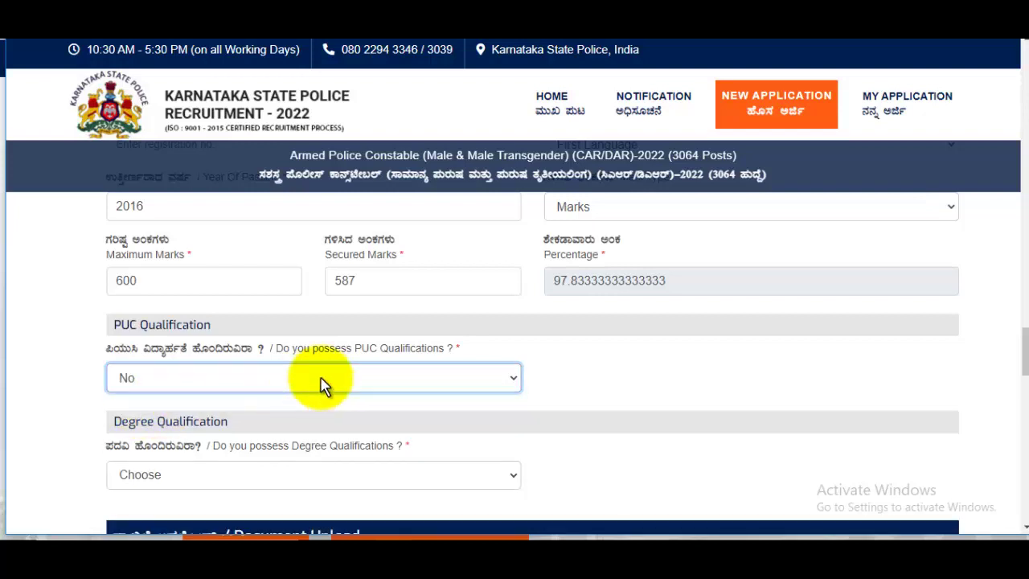
scroll(321, 362, down, 2)
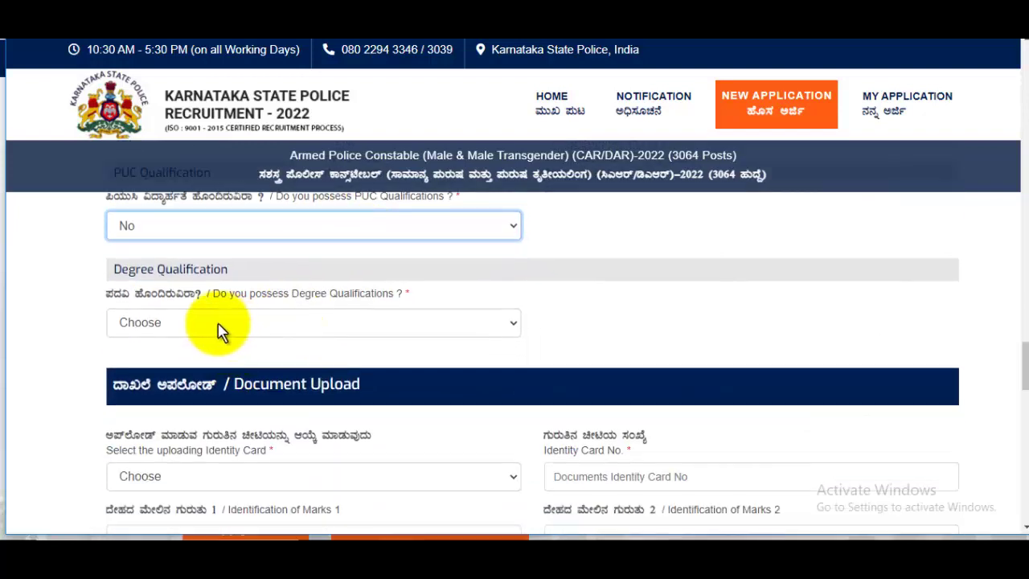
click(220, 326)
click(130, 375)
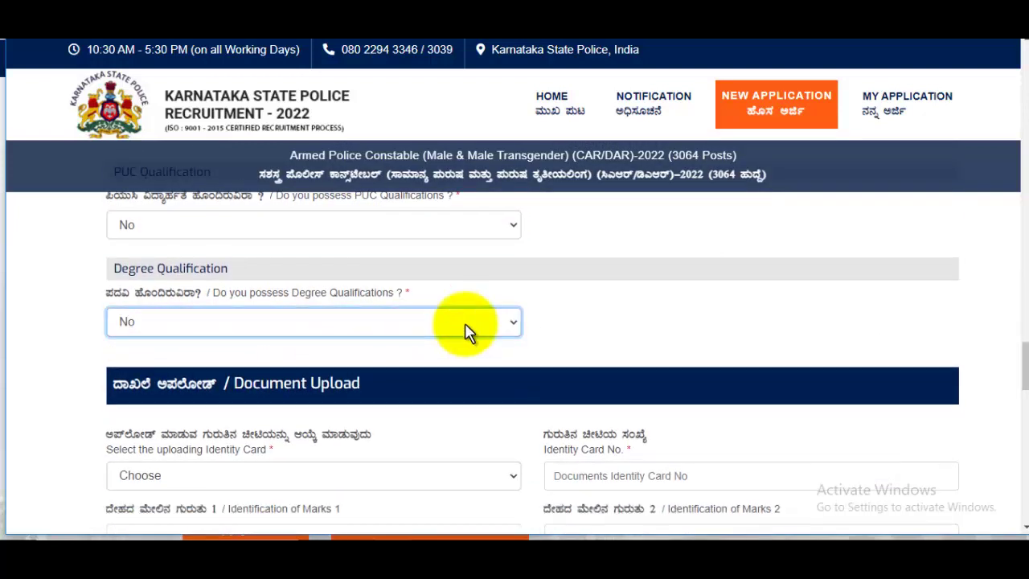
scroll(466, 333, down, 2)
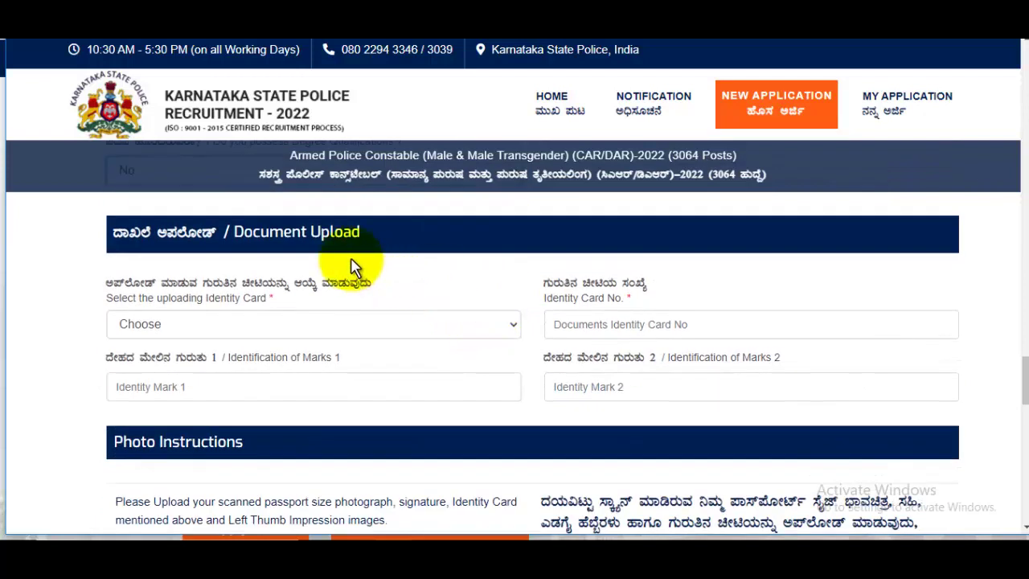
- Select PAN Card as the identity card type
click(171, 328)
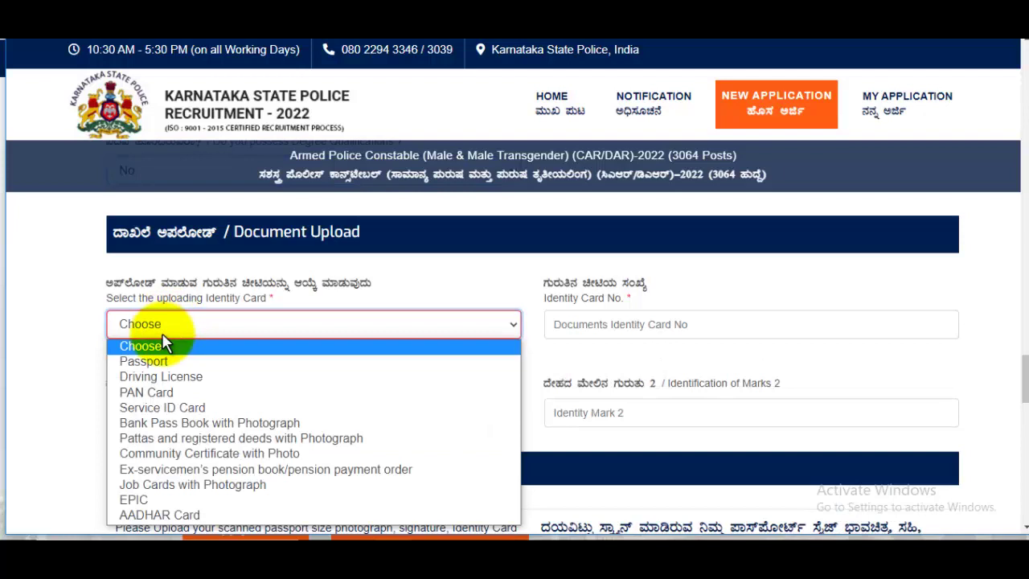
click(161, 378)
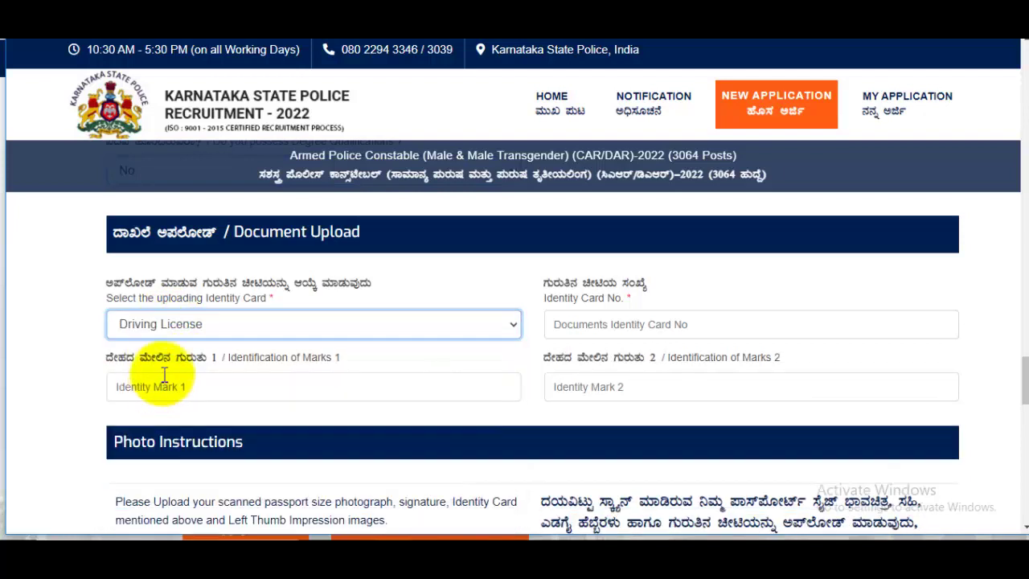
click(195, 328)
click(158, 392)
click(593, 296)
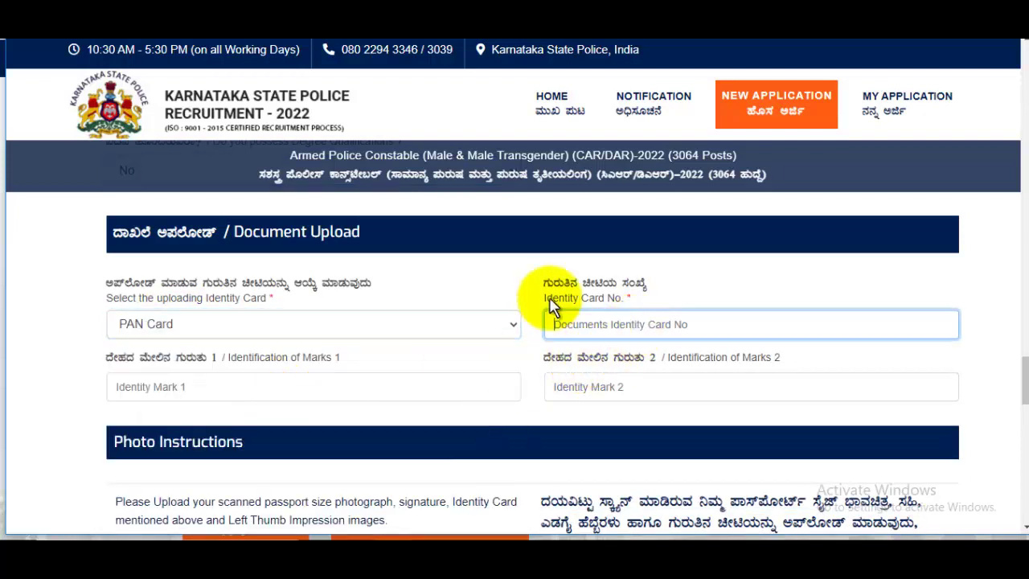
scroll(707, 328, down, 1)
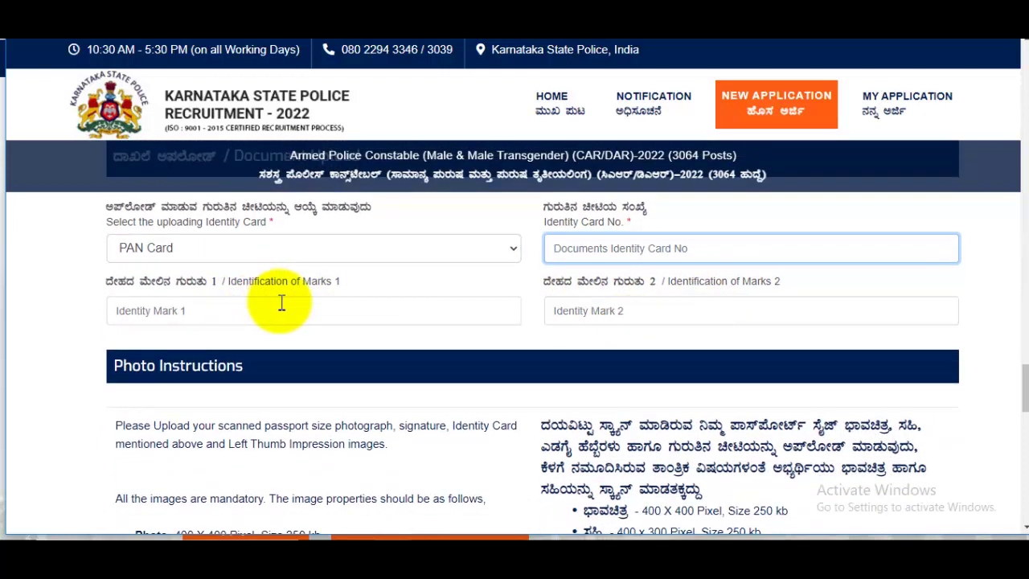
- Enter 'Mole On My Chick' as identification mark 1 and 'No Mark' as mark 2
click(328, 315)
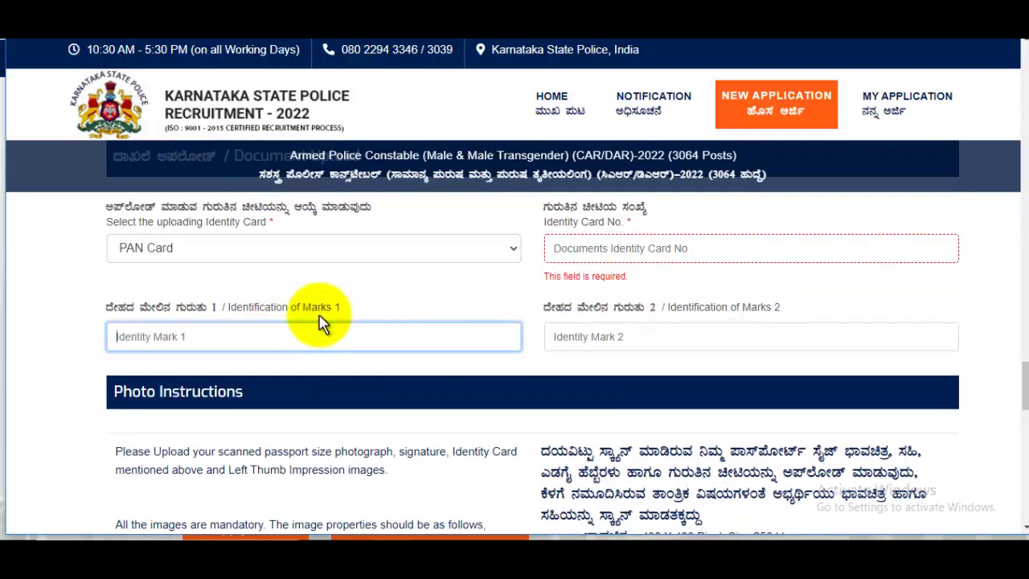
text(Mole On M)
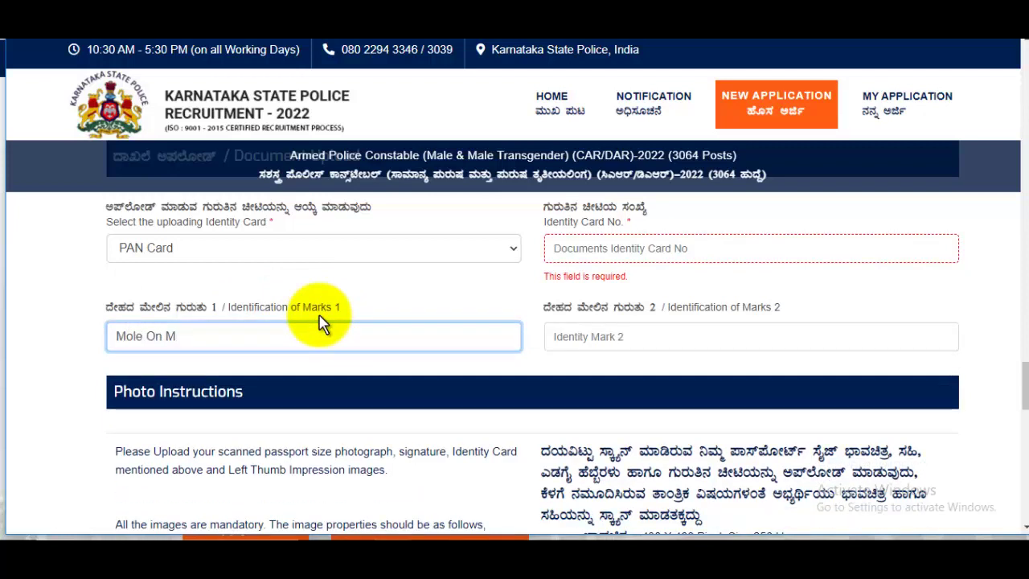
text(y Chick)
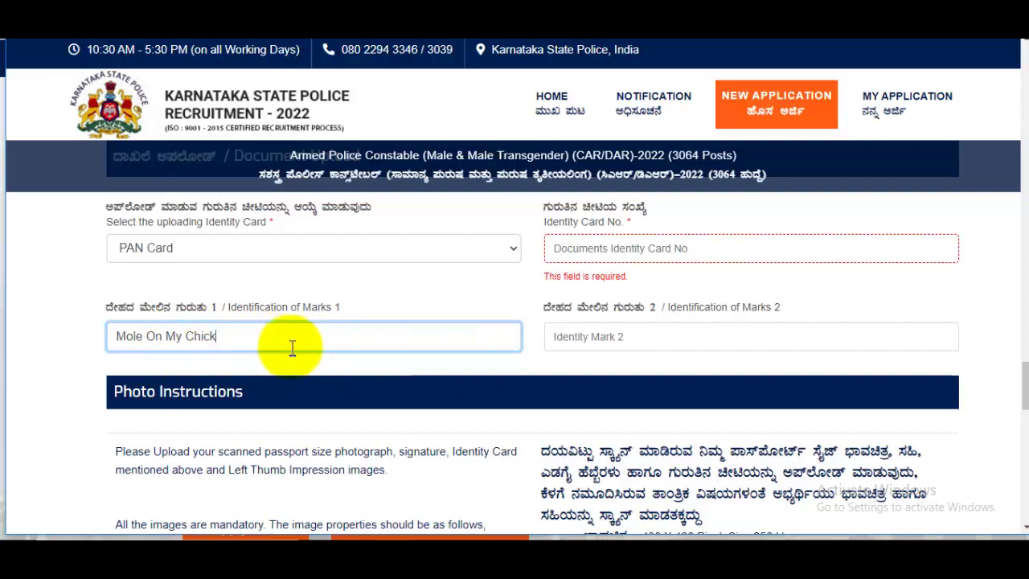
click(603, 346)
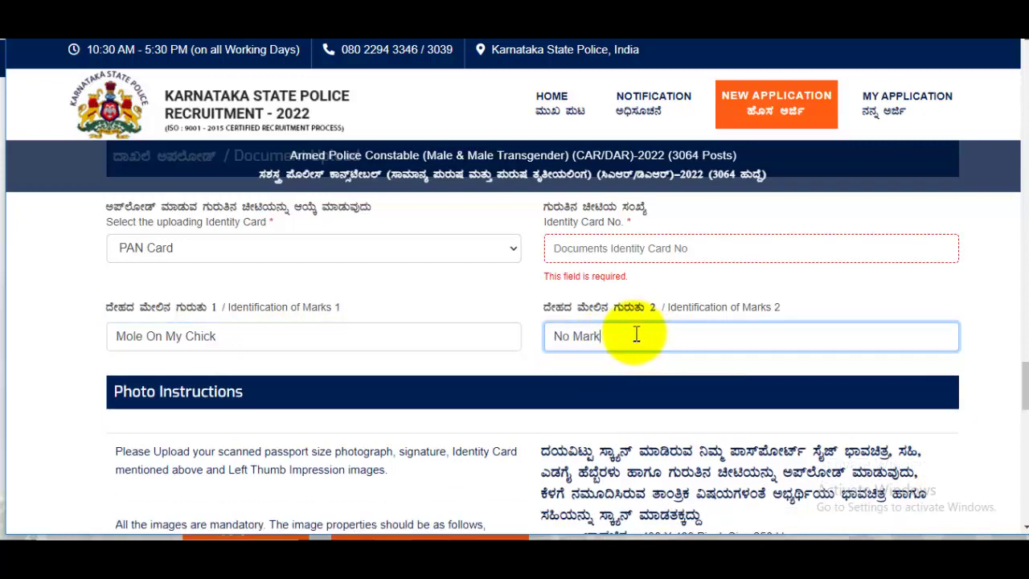
scroll(635, 334, down, 2)
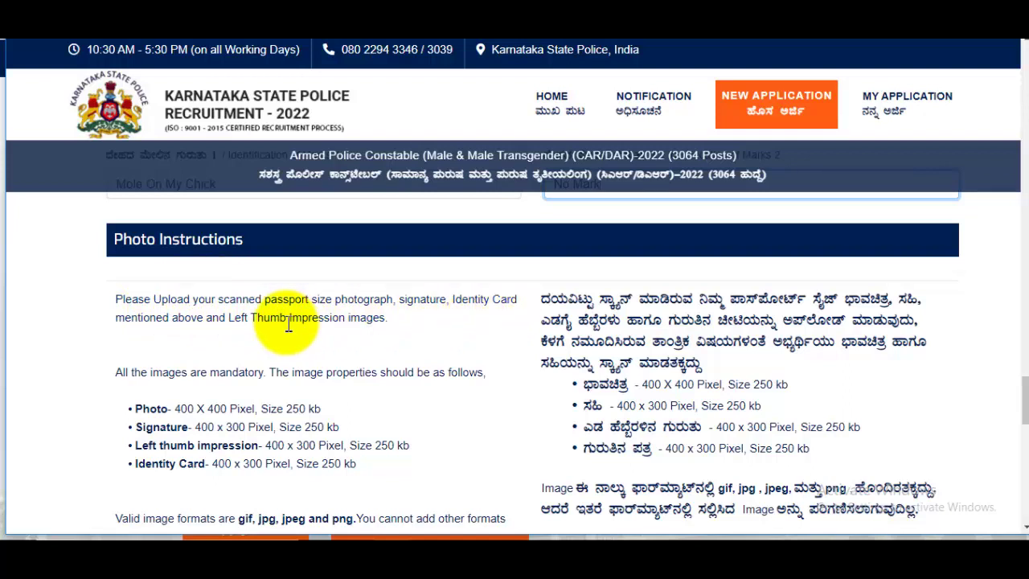
mouse_move(292, 338)
mouse_down()
mouse_move(386, 345)
mouse_move(386, 328)
mouse_up()
click(386, 328)
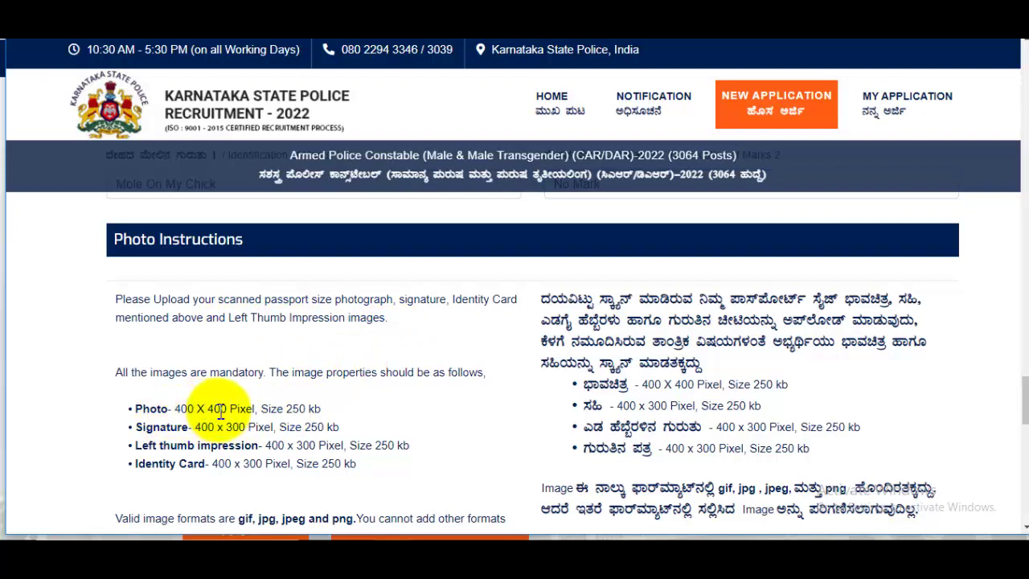
drag(268, 408, 366, 415)
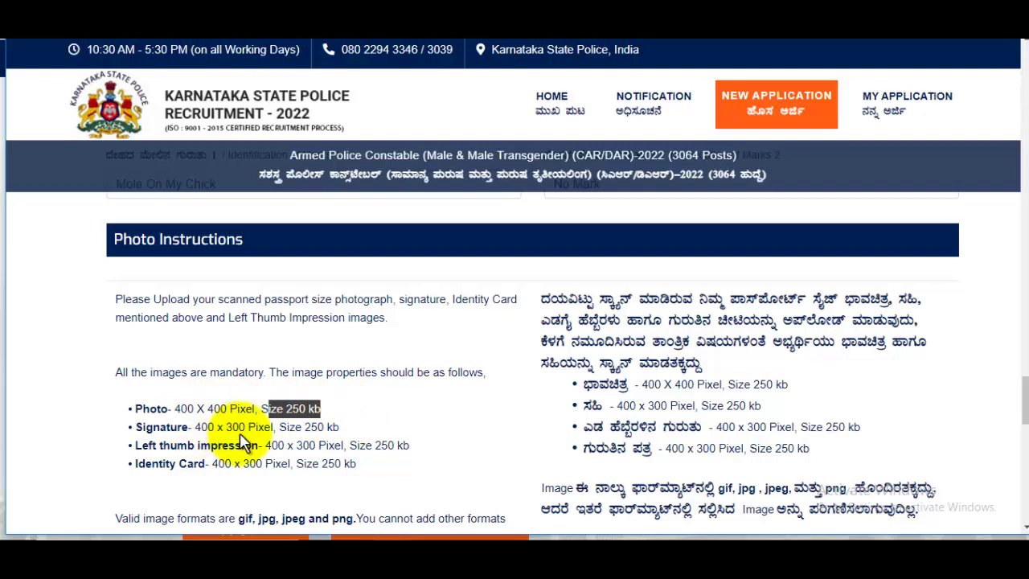
drag(286, 427, 347, 432)
scroll(347, 440, down, 2)
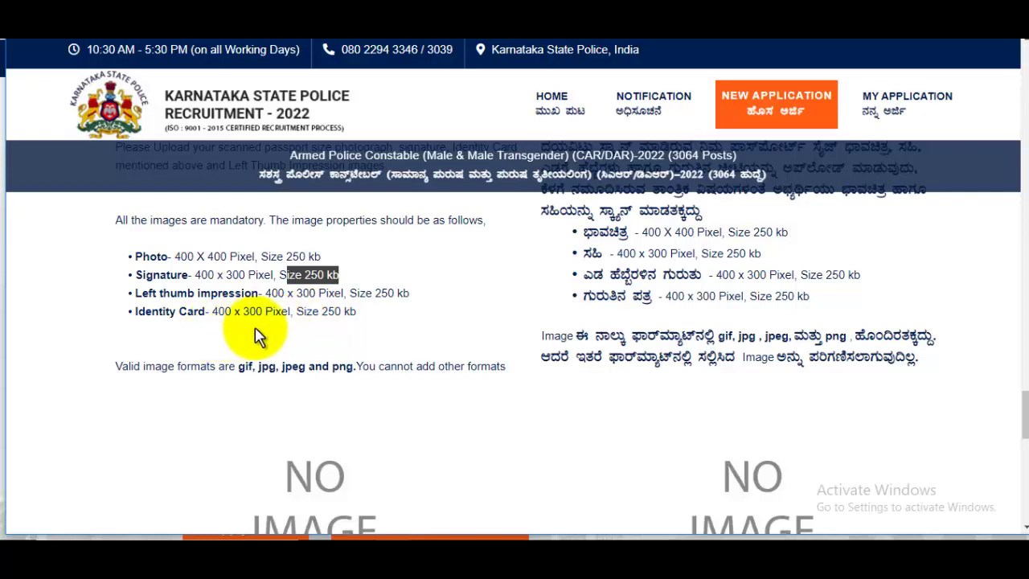
scroll(282, 336, down, 1)
drag(238, 291, 349, 296)
scroll(386, 298, down, 2)
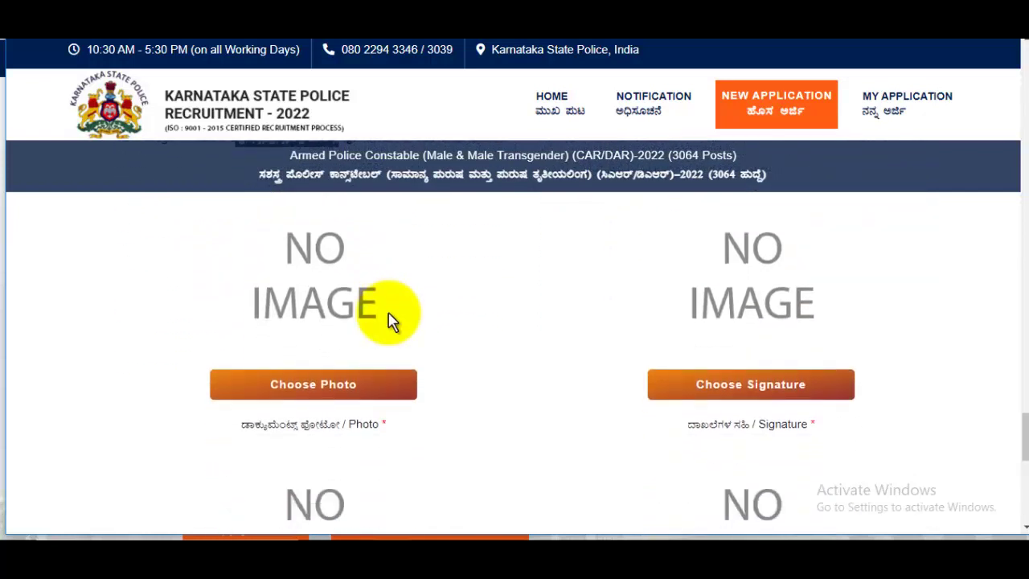
scroll(353, 283, up, 1)
scroll(349, 291, down, 2)
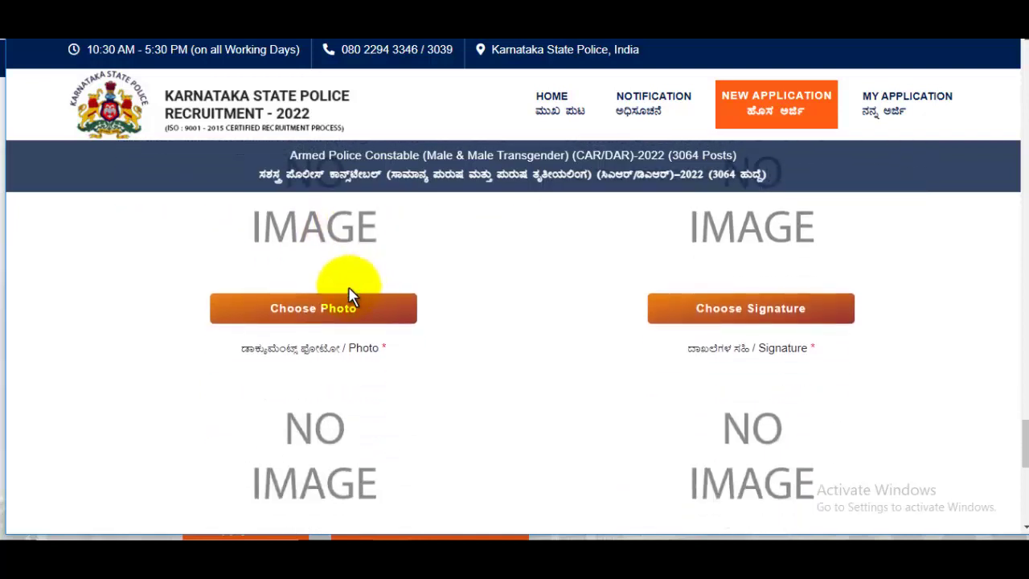
- Upload the passport photo file
click(296, 314)
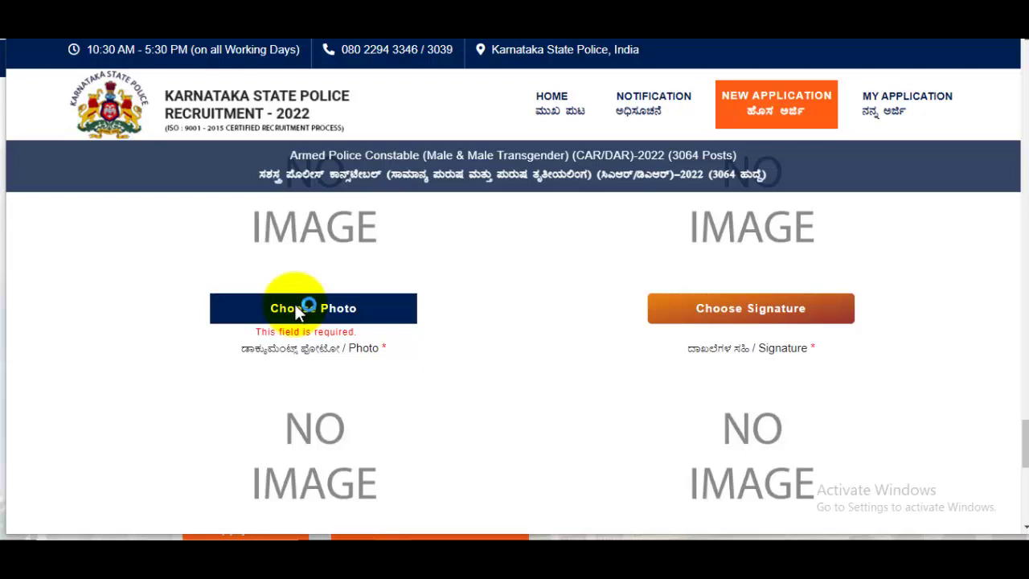
click(298, 312)
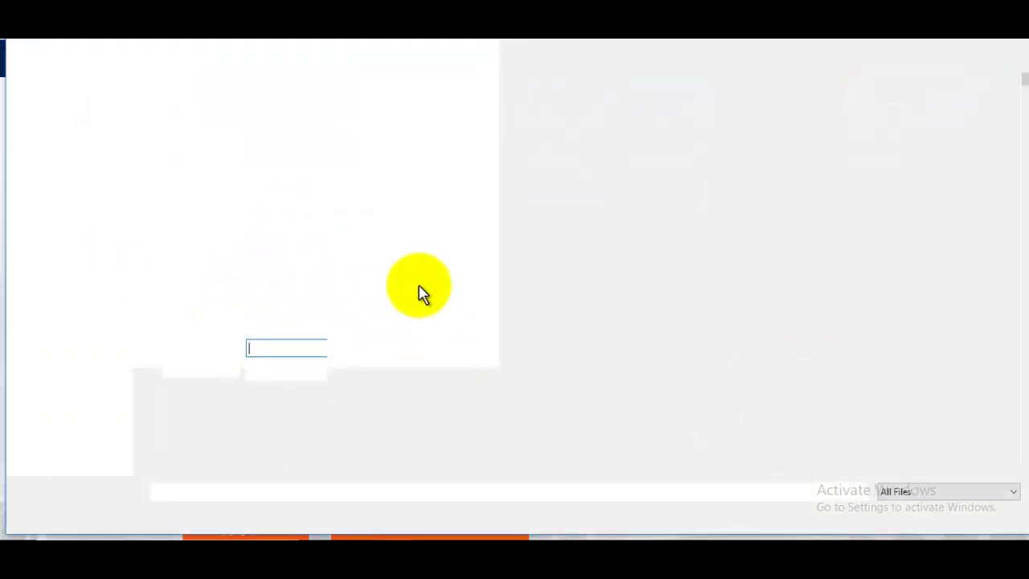
double_click(126, 230)
scroll(287, 366, down, 1)
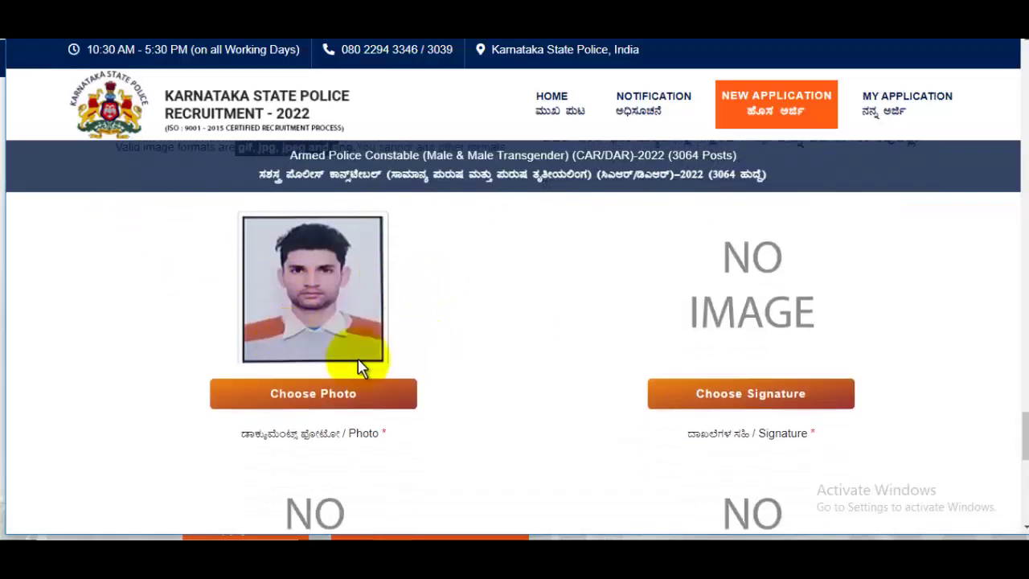
- Upload the signature image
click(784, 384)
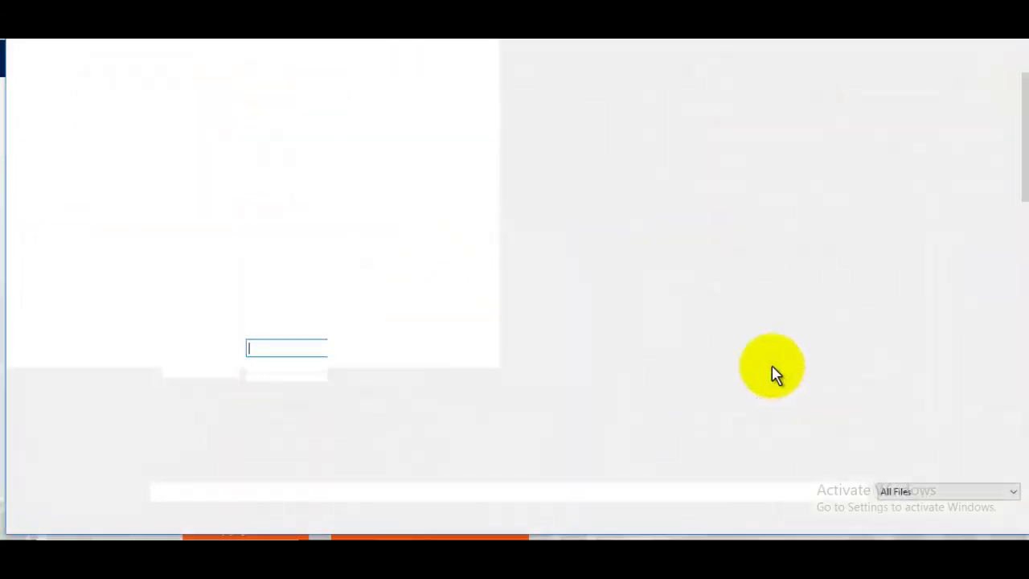
scroll(766, 330, down, 10)
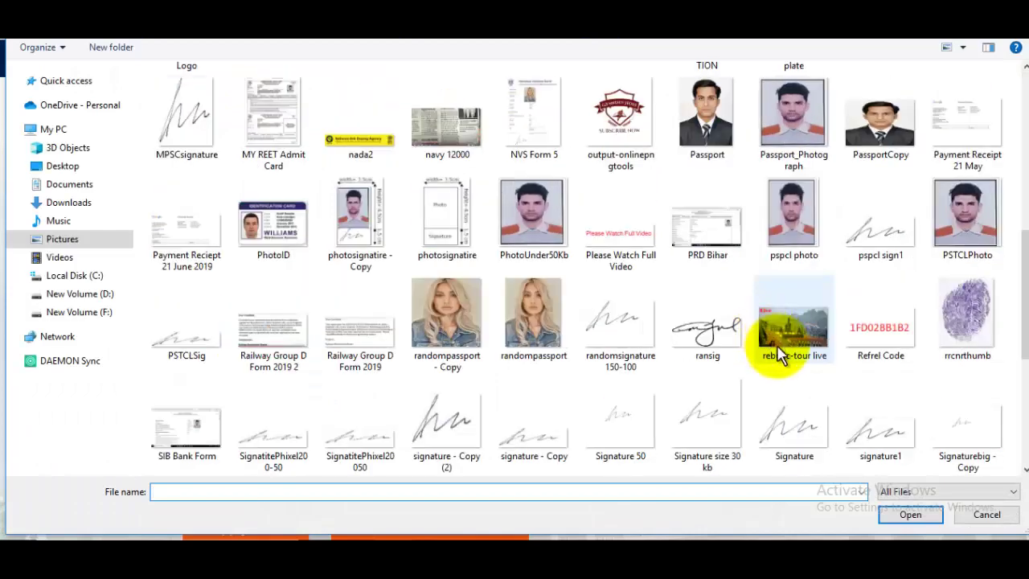
click(793, 426)
click(900, 513)
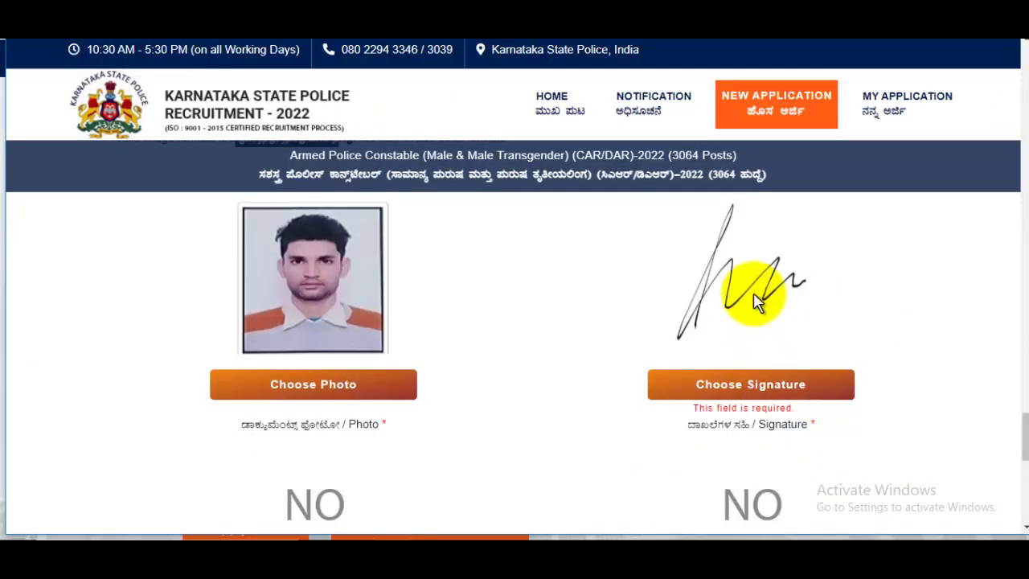
scroll(759, 290, down, 4)
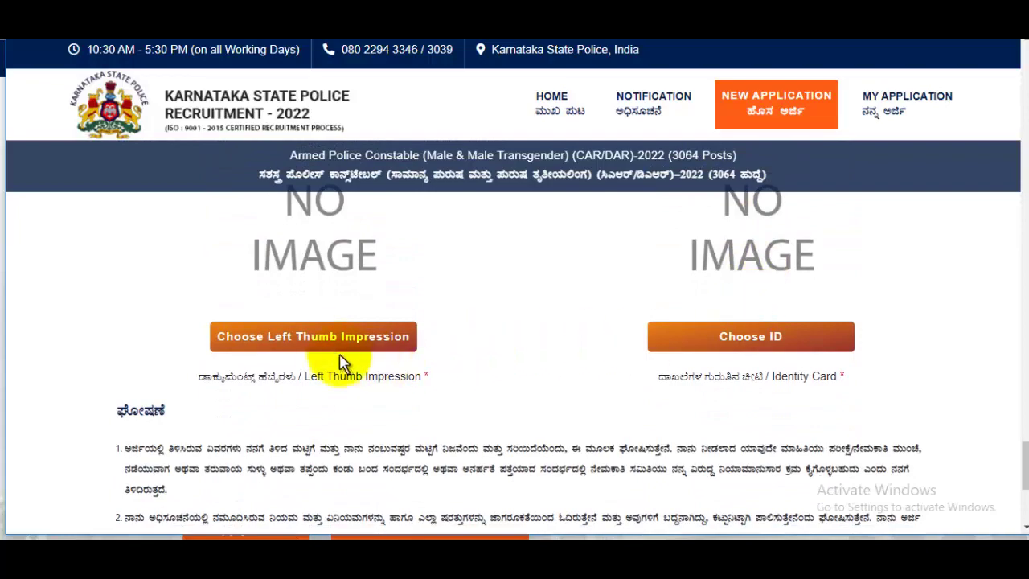
- Upload the ThumbCopy image as the left thumb impression
click(311, 338)
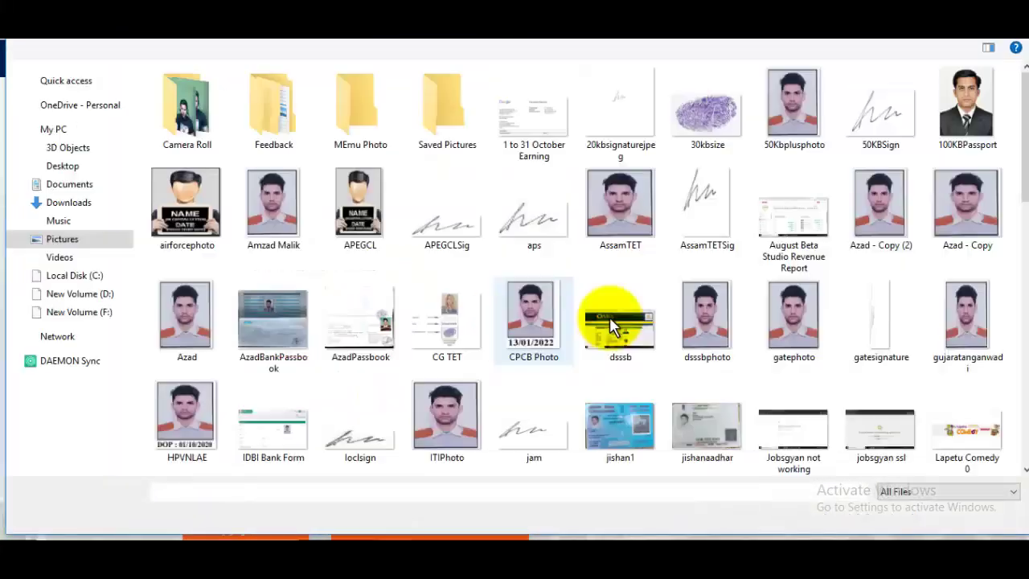
drag(1022, 209, 1014, 395)
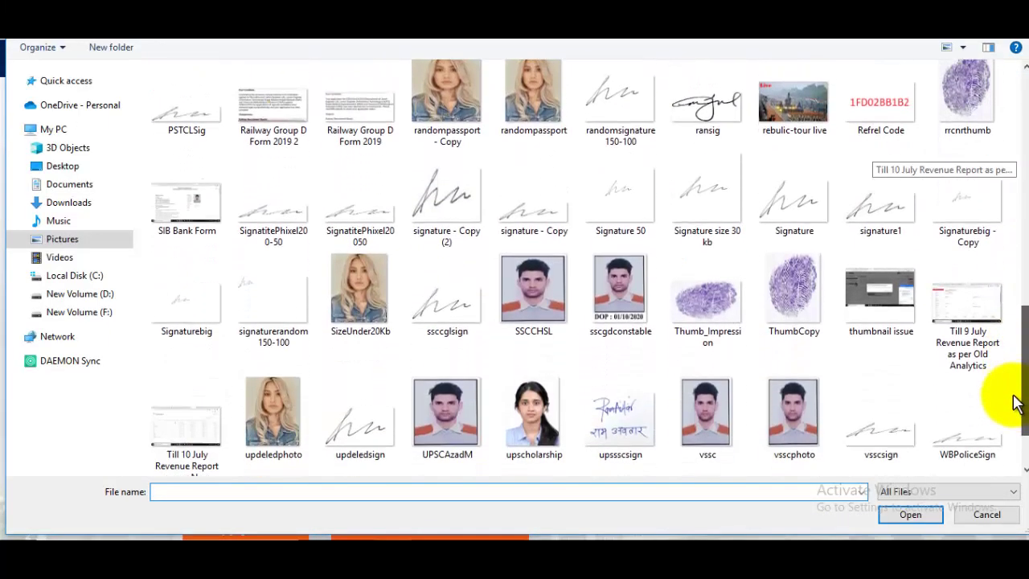
click(811, 302)
click(920, 522)
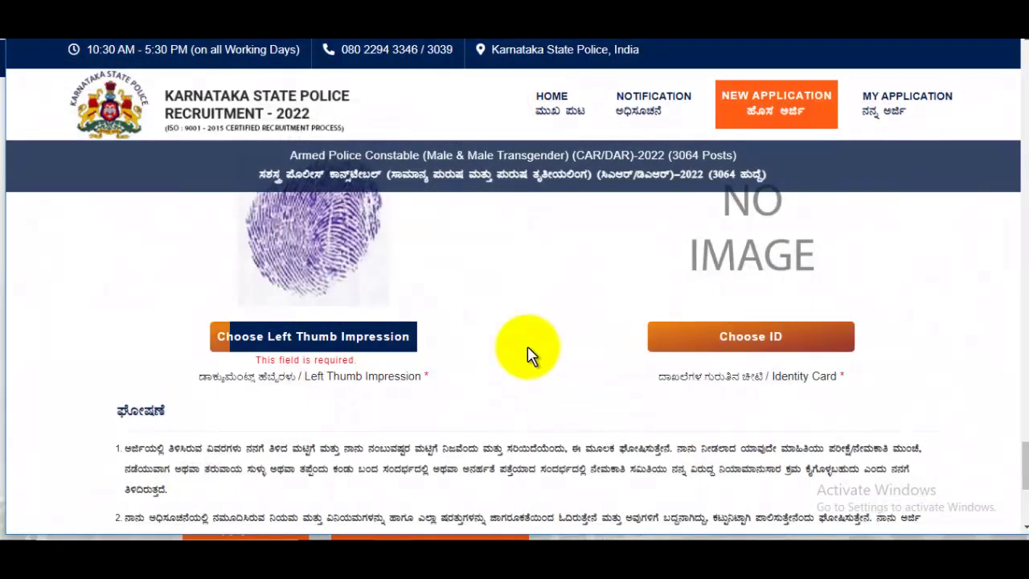
scroll(793, 395, up, 1)
scroll(784, 394, up, 1)
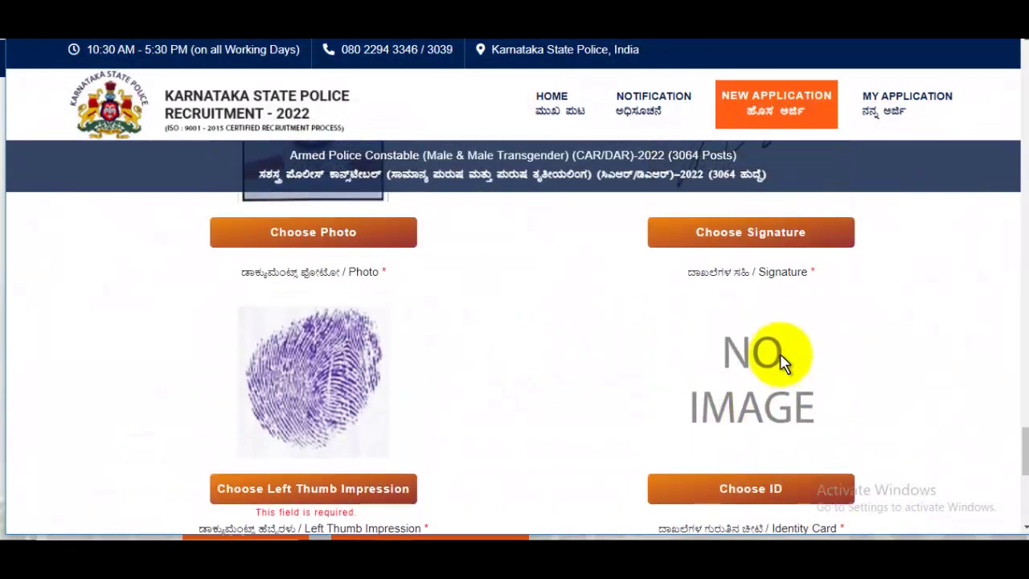
scroll(781, 378, down, 1)
- Upload the identity card image
click(781, 410)
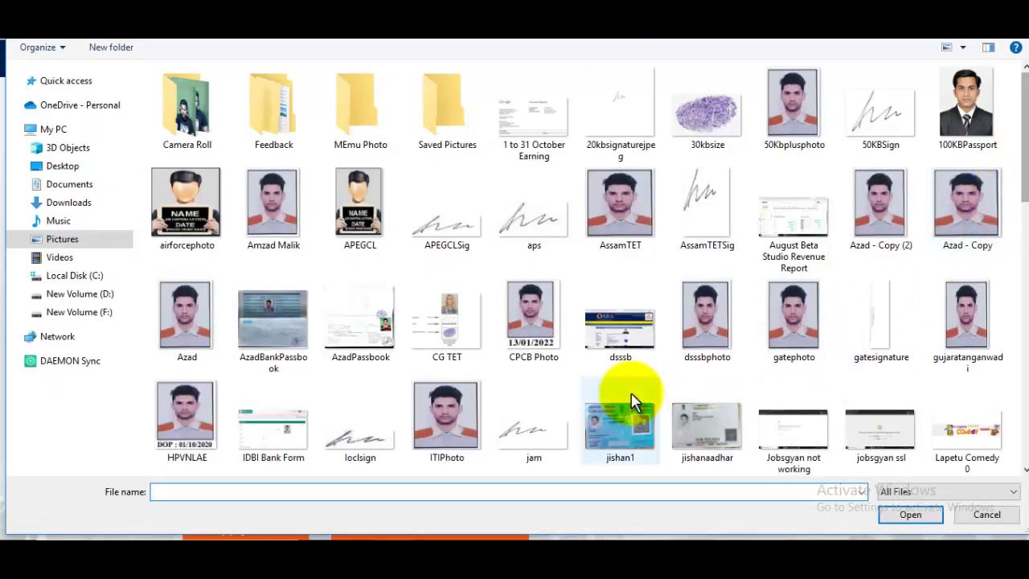
click(623, 427)
click(892, 515)
scroll(779, 394, down, 4)
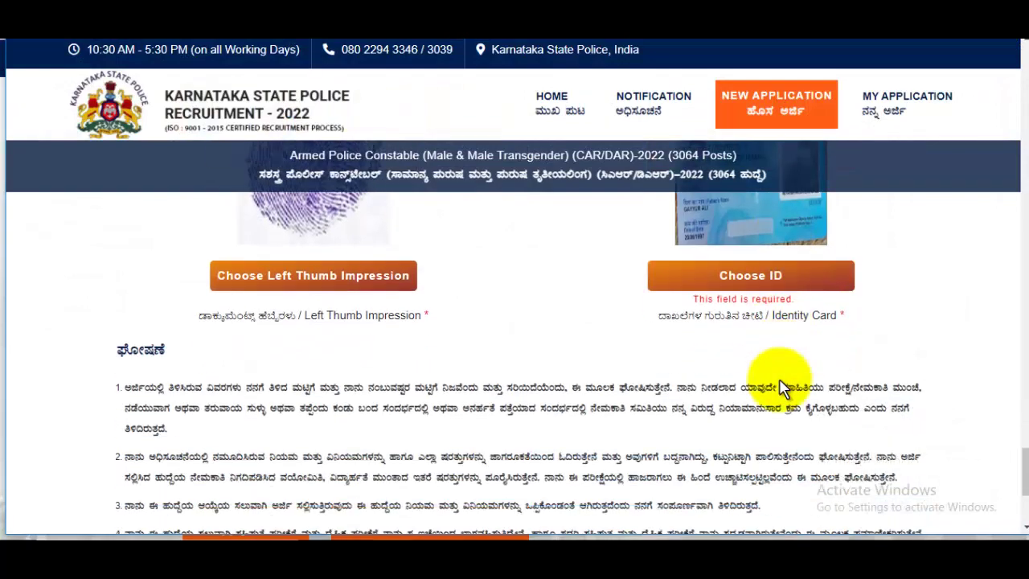
scroll(778, 378, up, 2)
scroll(678, 364, down, 3)
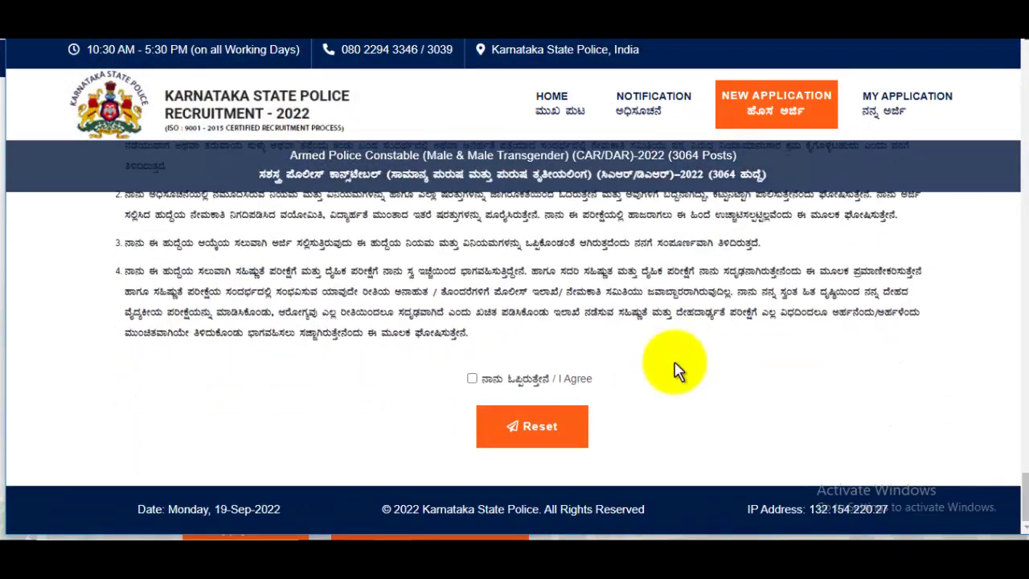
- Tick I Agree on the declaration and open the Application Preview, zoomed out to show the uploads
click(472, 379)
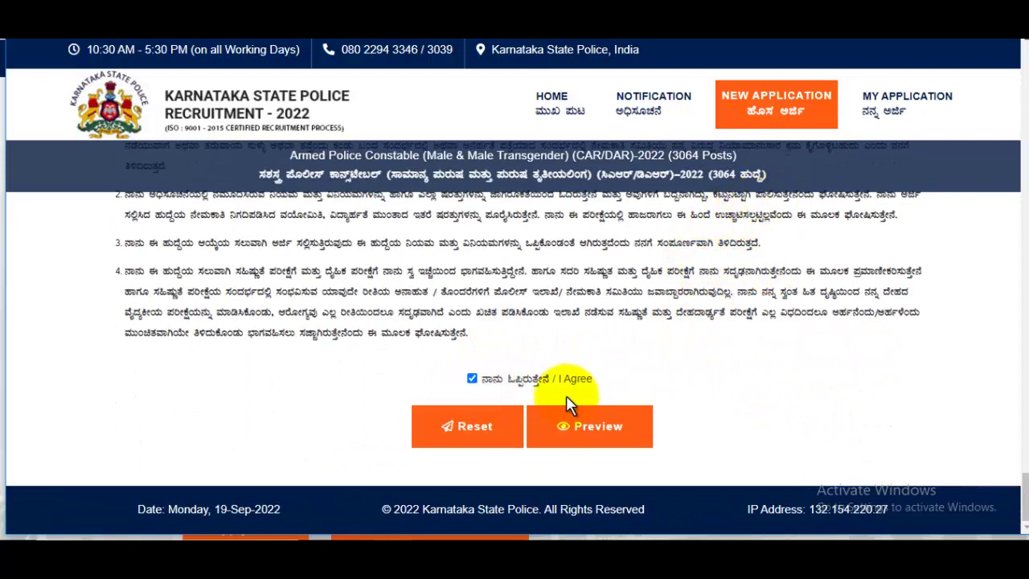
click(596, 432)
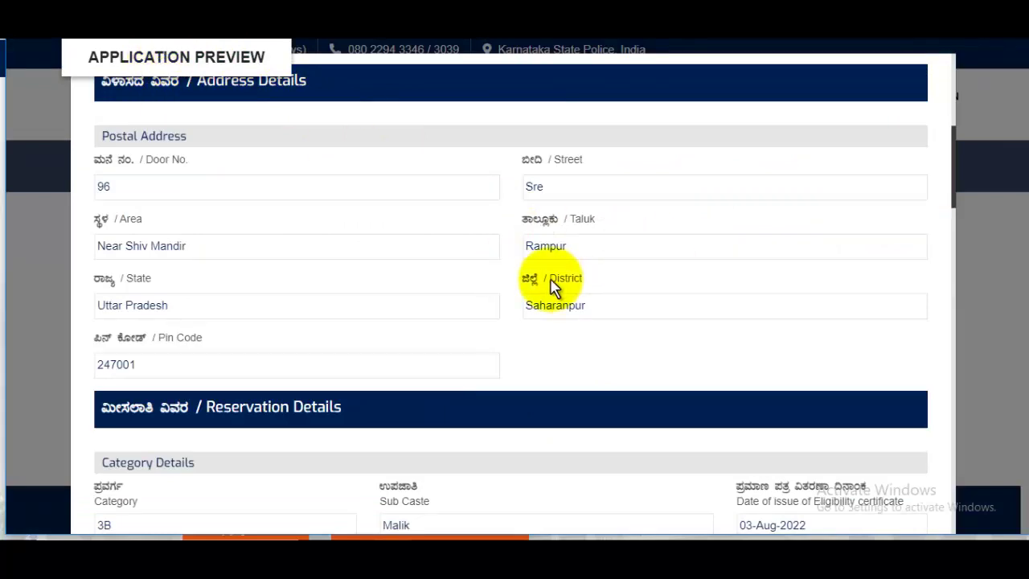
scroll(552, 287, down, 20)
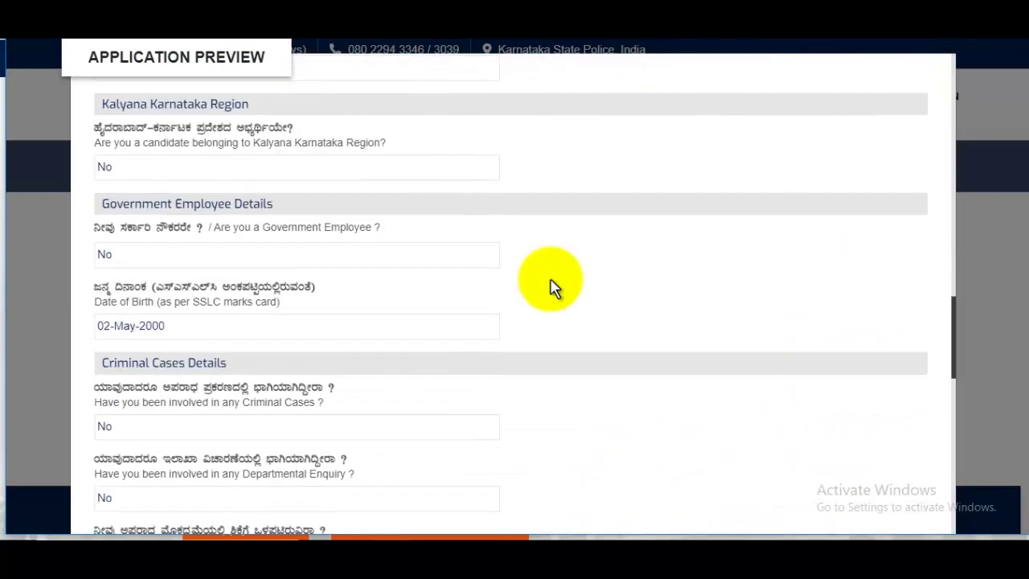
scroll(552, 287, down, 15)
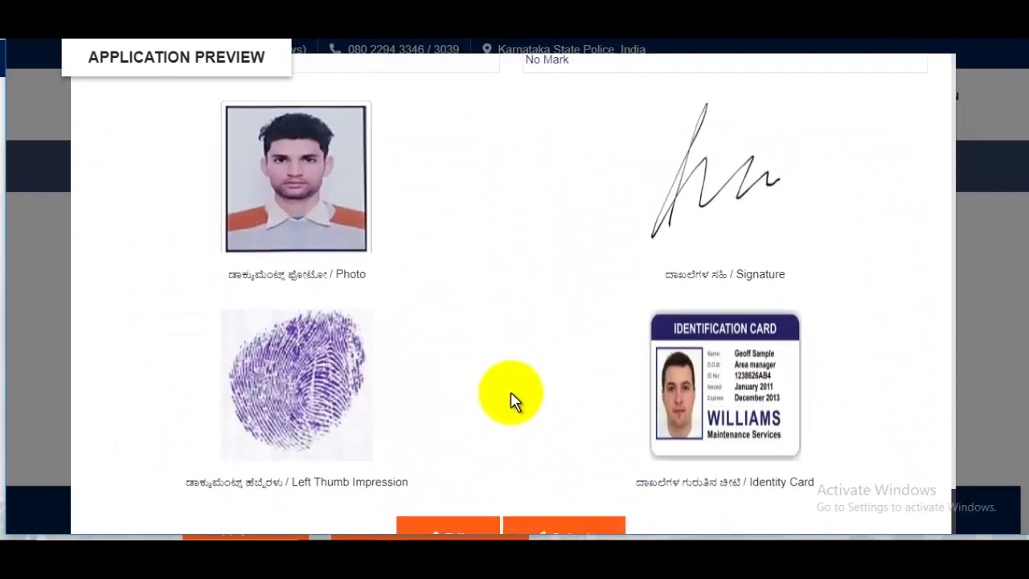
key(ctrl+minus)
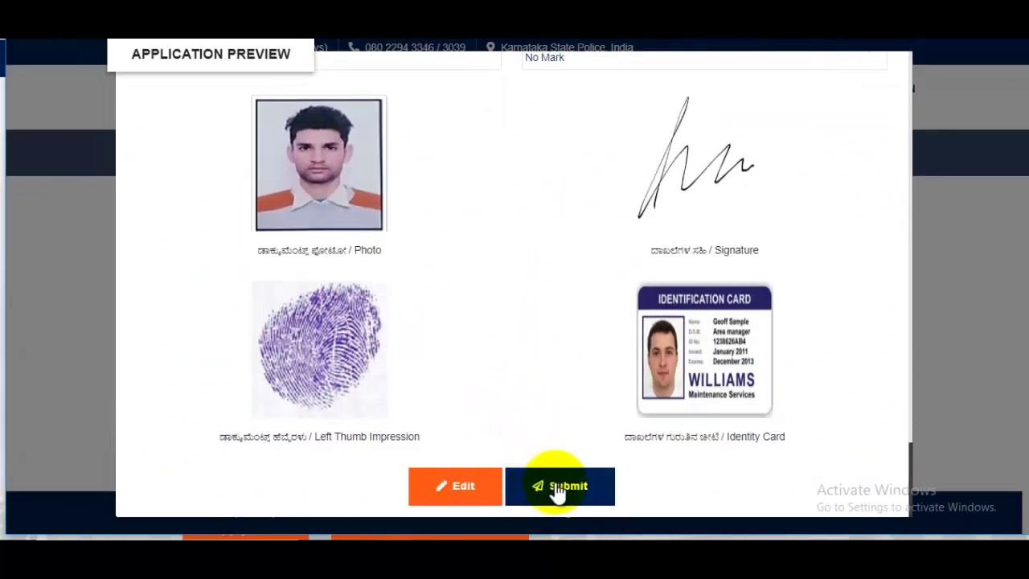
- Submit the completed application from the Application Preview
click(557, 489)
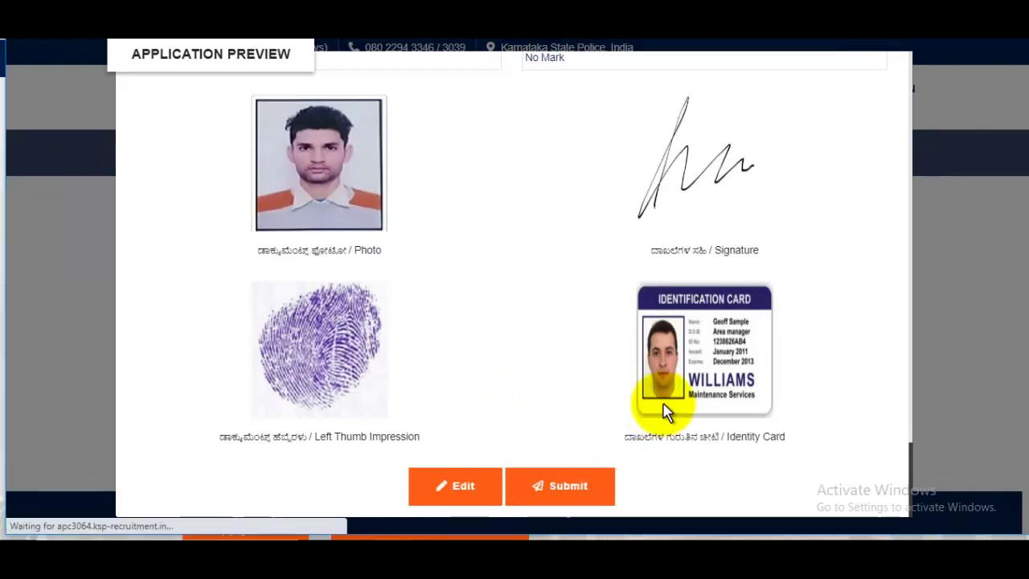